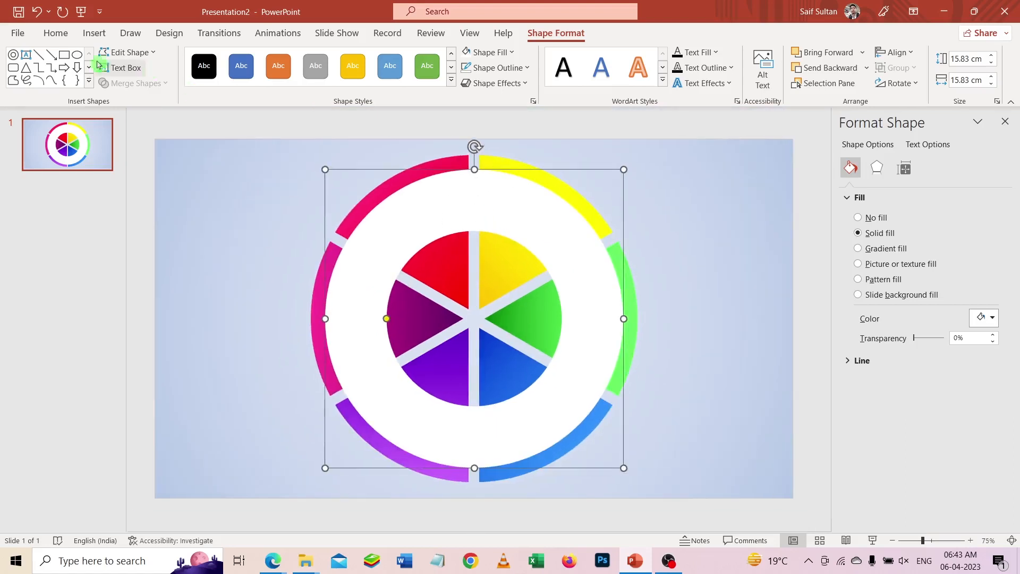
# - Draw a thin vertical rectangle about 18.95 cm by 0.37 cm and align it to the slide's center and middle
pyautogui.click(64, 54)
pyautogui.moveTo(230, 141); pyautogui.dragTo(237, 499)
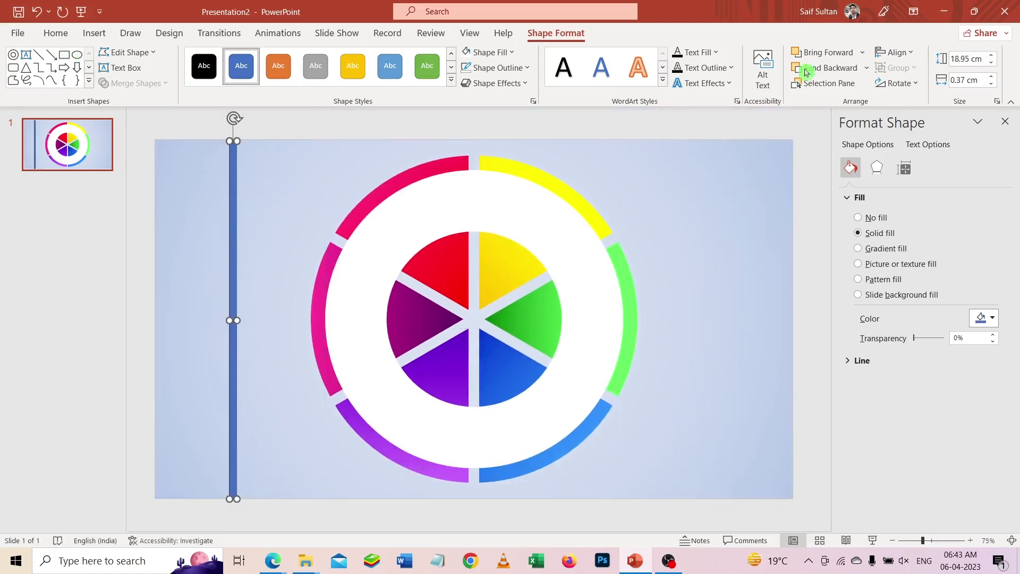
pyautogui.click(894, 52)
pyautogui.click(906, 87)
pyautogui.click(895, 52)
pyautogui.click(913, 151)
# - Narrow the bar to 0.3 cm and re-center it on the slide both ways, without an outline
pyautogui.scroll(8, 491, 175)
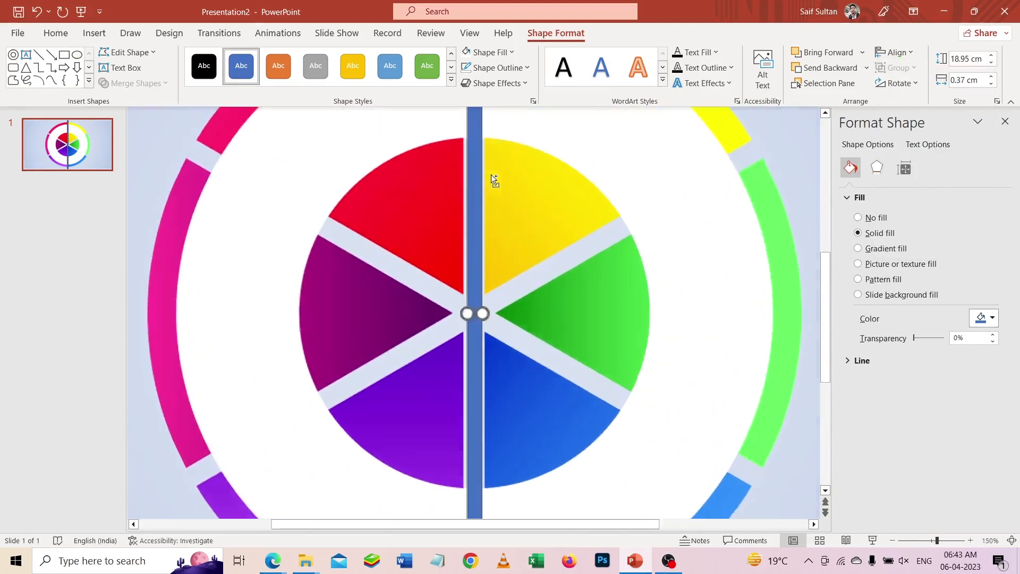
pyautogui.click(992, 84)
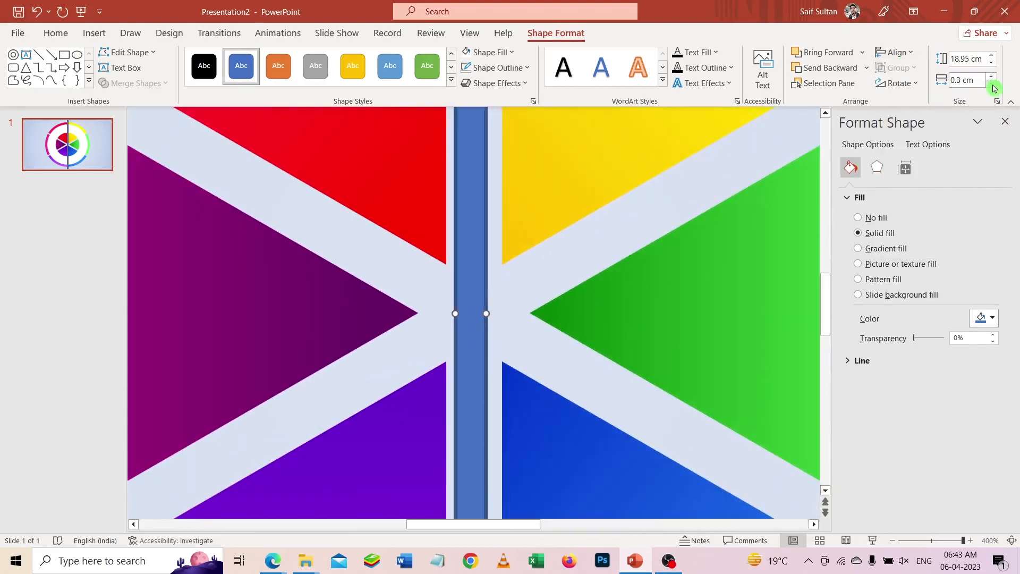
pyautogui.click(908, 56)
pyautogui.click(912, 90)
pyautogui.click(907, 54)
pyautogui.click(918, 148)
pyautogui.click(467, 70)
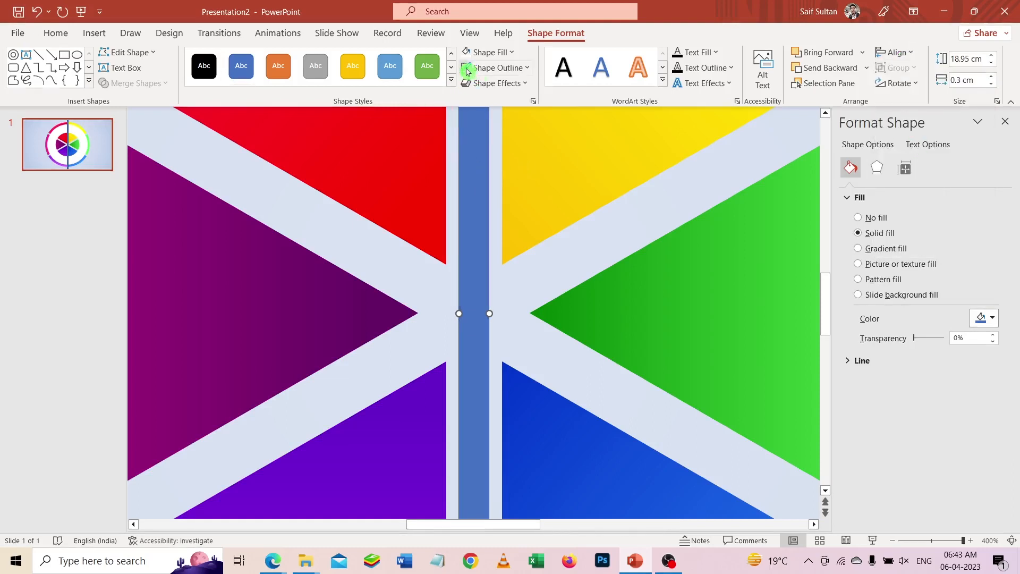
# - Duplicate the vertical bar and set the copy's rotation to 60°
pyautogui.scroll(-10, 474, 144)
pyautogui.hotkey('ctrl', 'd')
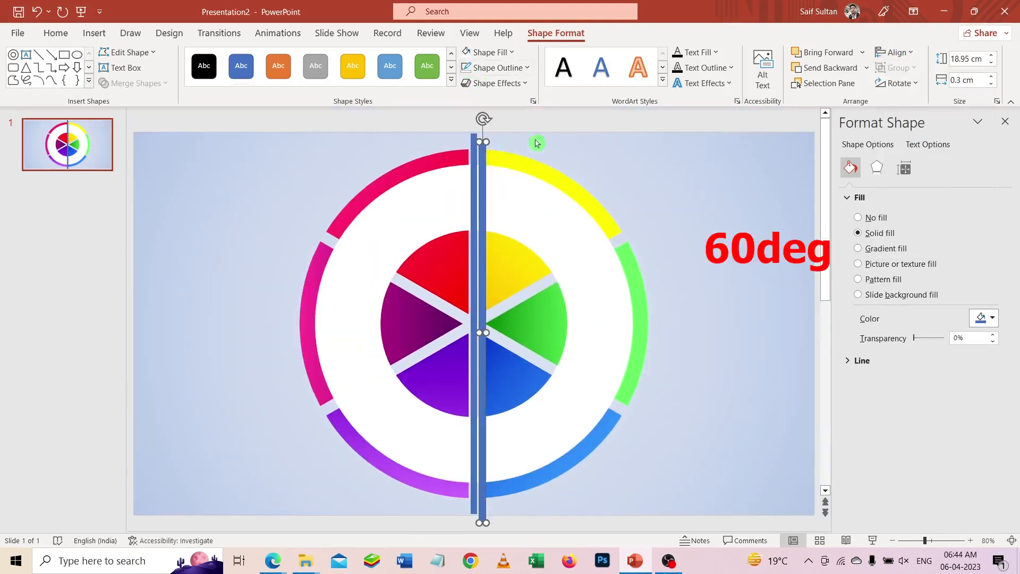
pyautogui.click(906, 170)
pyautogui.click(959, 248)
pyautogui.write('60')
pyautogui.press('Return')
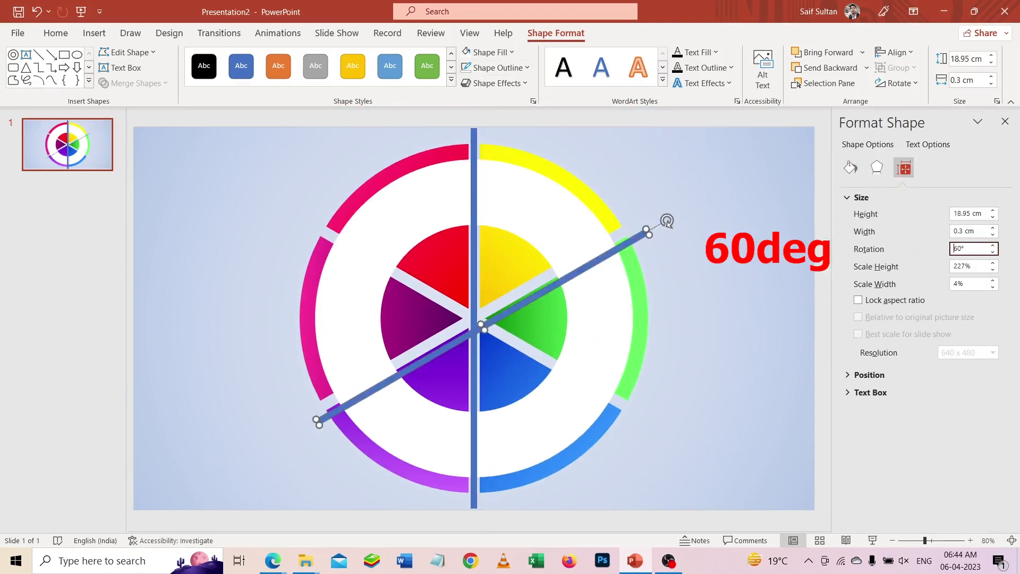
# - Align the 60° bar to the slide's center and middle
pyautogui.click(897, 52)
pyautogui.click(912, 88)
pyautogui.click(897, 52)
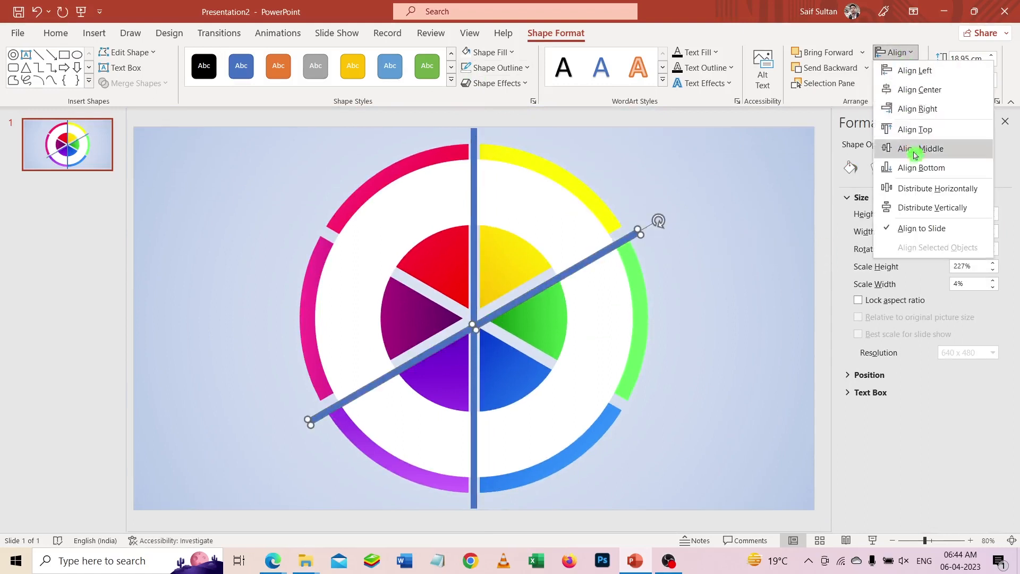
pyautogui.click(909, 148)
# - Add a third bar through the wheel's center and set its rotation to 120°
pyautogui.write('1')
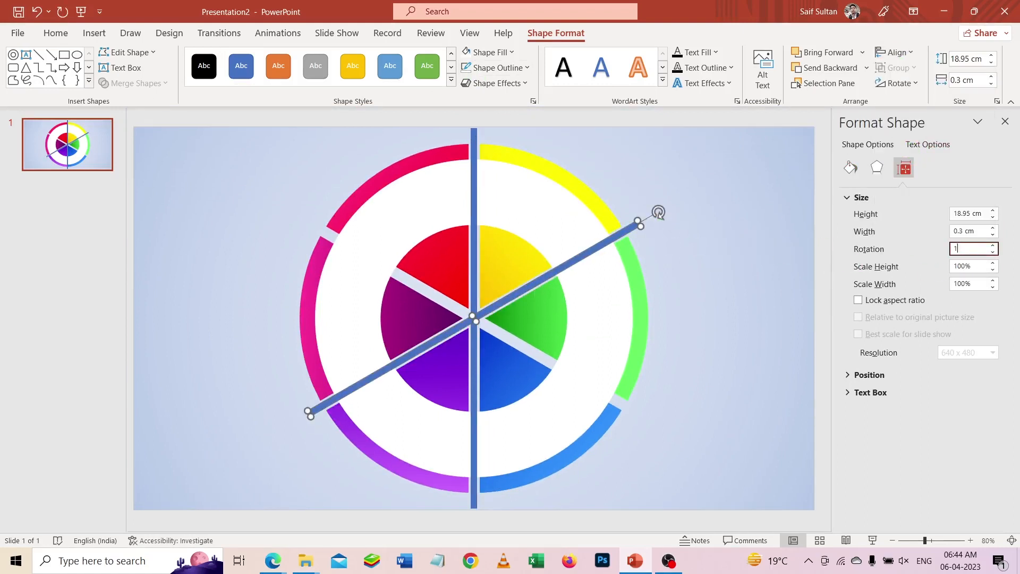
pyautogui.write('20')
pyautogui.press('Return')
# - Select the white ring together with the three crossing bars and merge them with Fragment
pyautogui.click(494, 158)
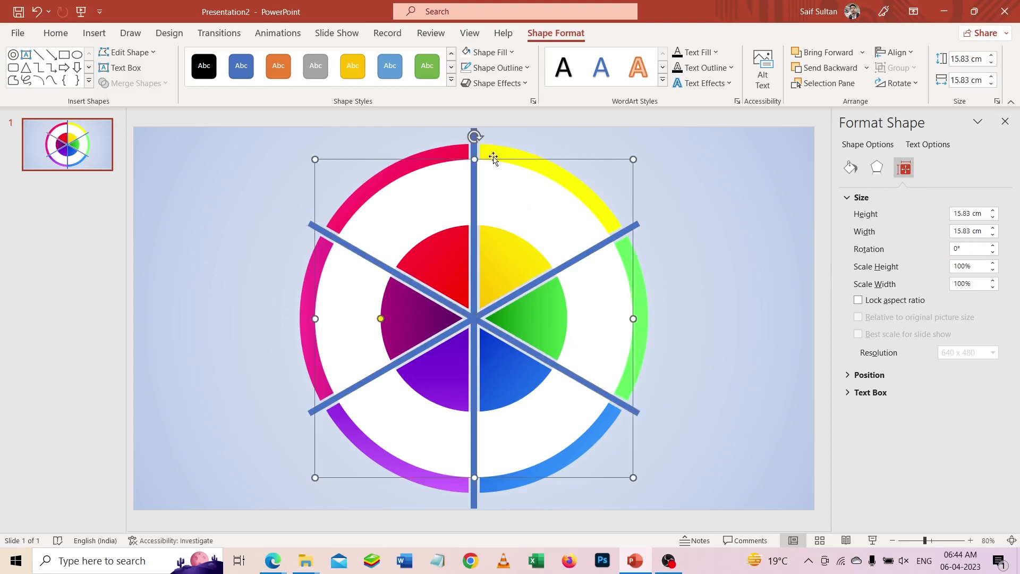
pyautogui.keyDown('shift'); pyautogui.click(622, 230); pyautogui.keyUp('shift')
pyautogui.keyDown('shift'); pyautogui.click(476, 181); pyautogui.keyUp('shift')
pyautogui.keyDown('shift'); pyautogui.click(570, 373); pyautogui.keyUp('shift')
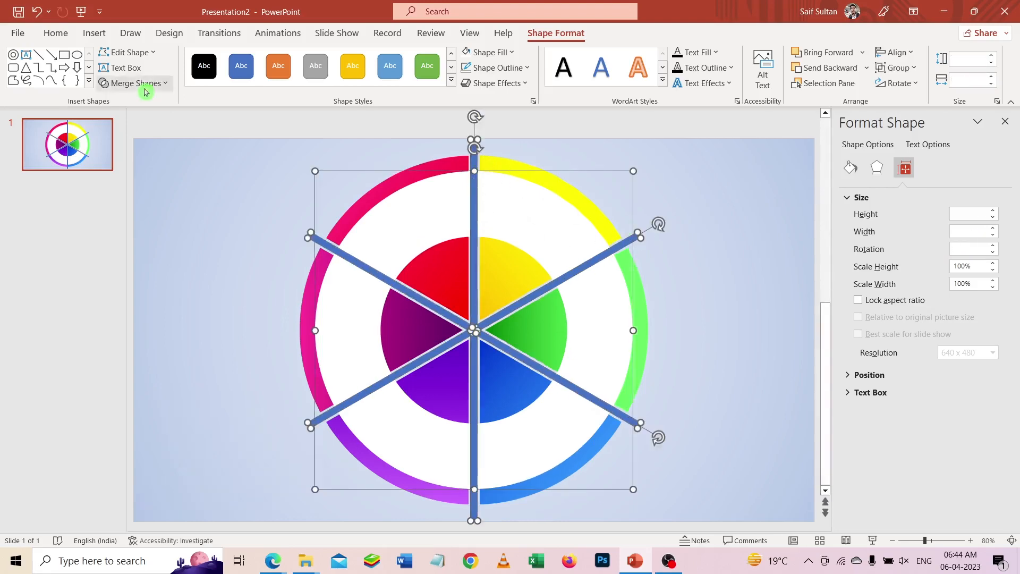
pyautogui.click(144, 87)
pyautogui.click(133, 139)
pyautogui.click(212, 160)
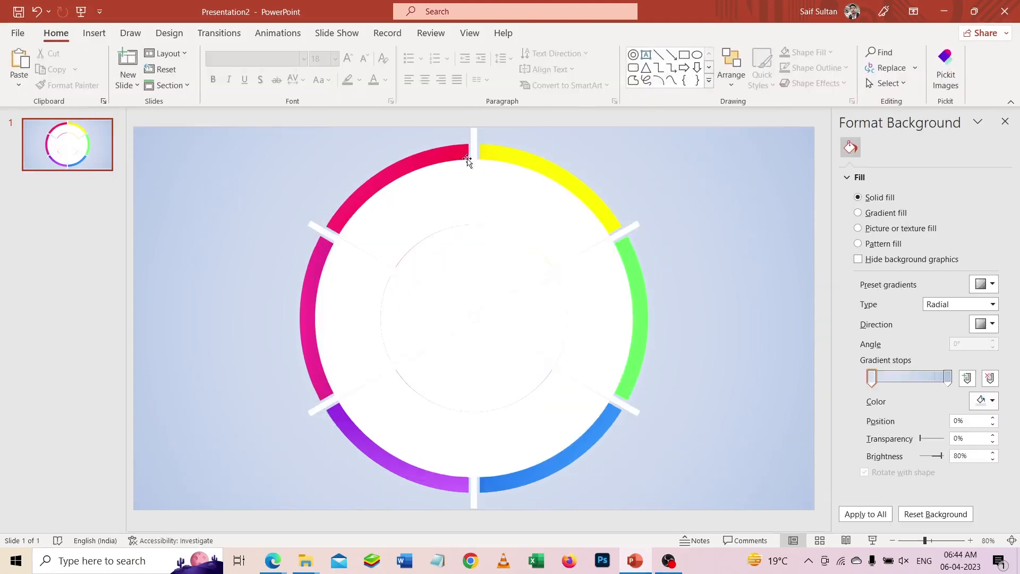
# - Delete the bar fragments along the upper vertical gap and the inner part of the upper-left gap
pyautogui.click(474, 140)
pyautogui.press('Delete')
pyautogui.click(473, 174)
pyautogui.press('Delete')
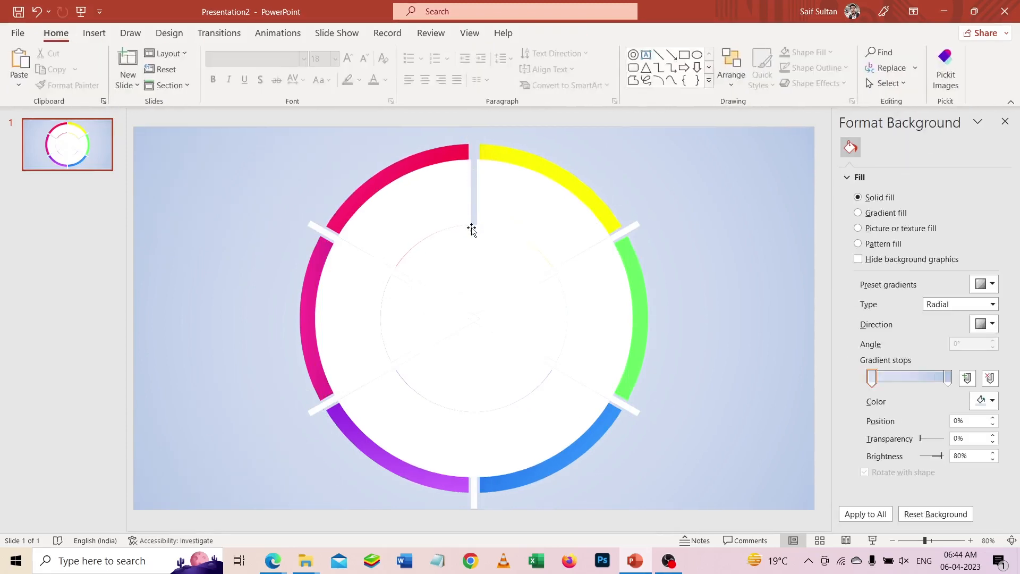
pyautogui.click(473, 260)
pyautogui.press('Delete')
pyautogui.click(434, 295)
pyautogui.press('Delete')
# - Delete the remaining upper-left bar fragments outside and across the white ring, keeping the ring segments
pyautogui.click(370, 270)
pyautogui.press('Delete')
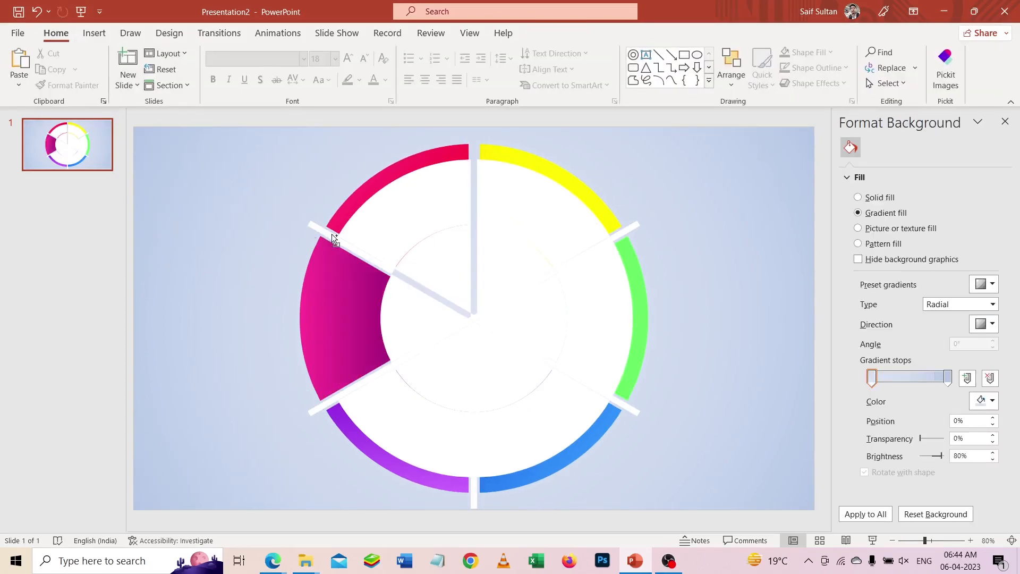
pyautogui.hotkey('ctrl', 'z')
pyautogui.click(330, 234)
pyautogui.press('Delete')
pyautogui.click(351, 248)
# - Delete the upper-right bar fragments outside and across the white ring
pyautogui.press('Delete')
pyautogui.click(623, 233)
pyautogui.press('Delete')
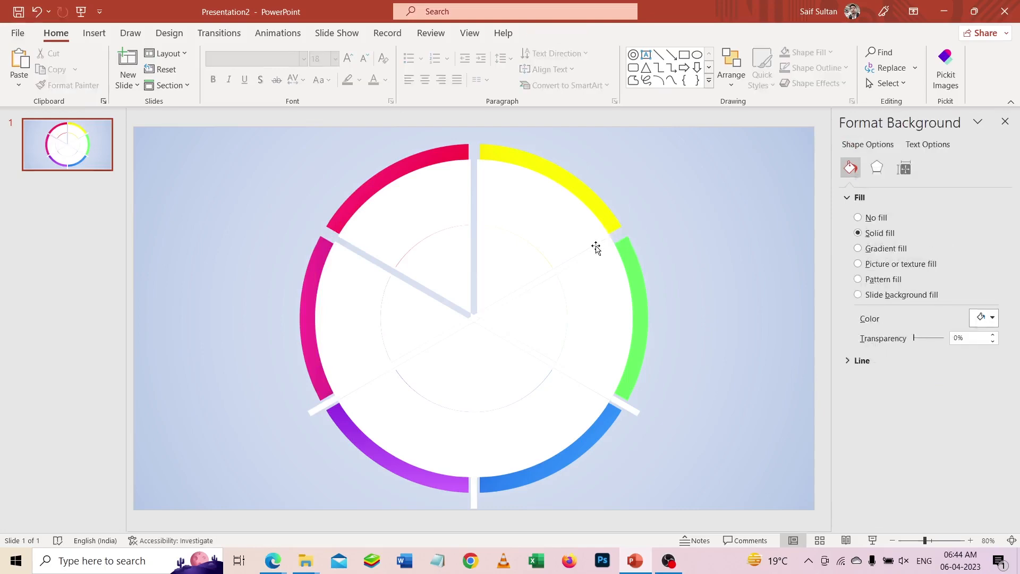
pyautogui.click(596, 247)
# - Delete the white inner-disc fragments that cover the six coloured wedges
pyautogui.press('Delete')
pyautogui.click(499, 270)
pyautogui.press('Delete')
pyautogui.click(446, 270)
# - Delete the remaining white bar fragments between the coloured wedges in the middle of the wheel
pyautogui.press('Delete')
pyautogui.click(418, 308)
pyautogui.press('Delete')
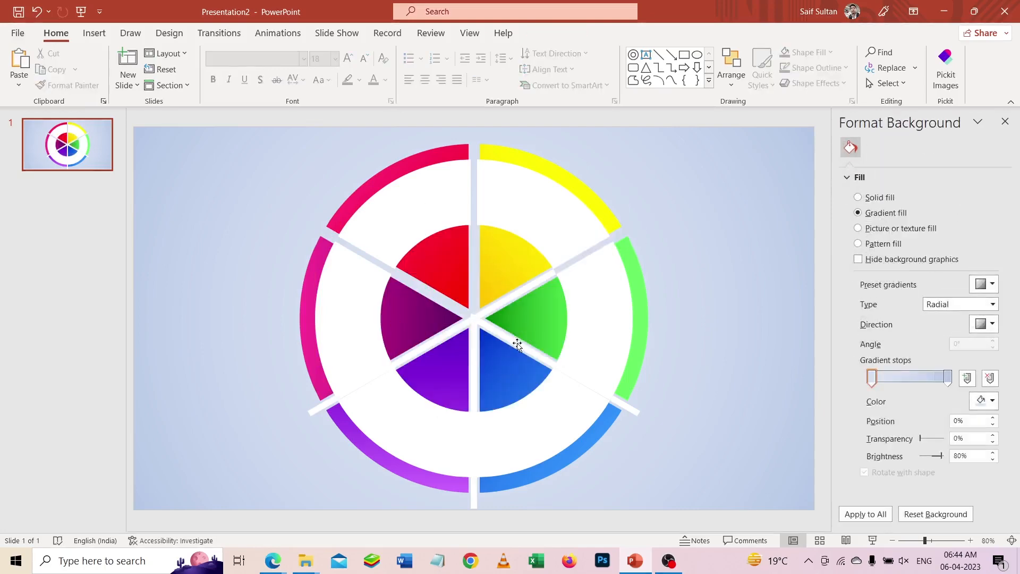
pyautogui.click(493, 312)
pyautogui.moveTo(700, 283); pyautogui.dragTo(435, 350)
pyautogui.press('Delete')
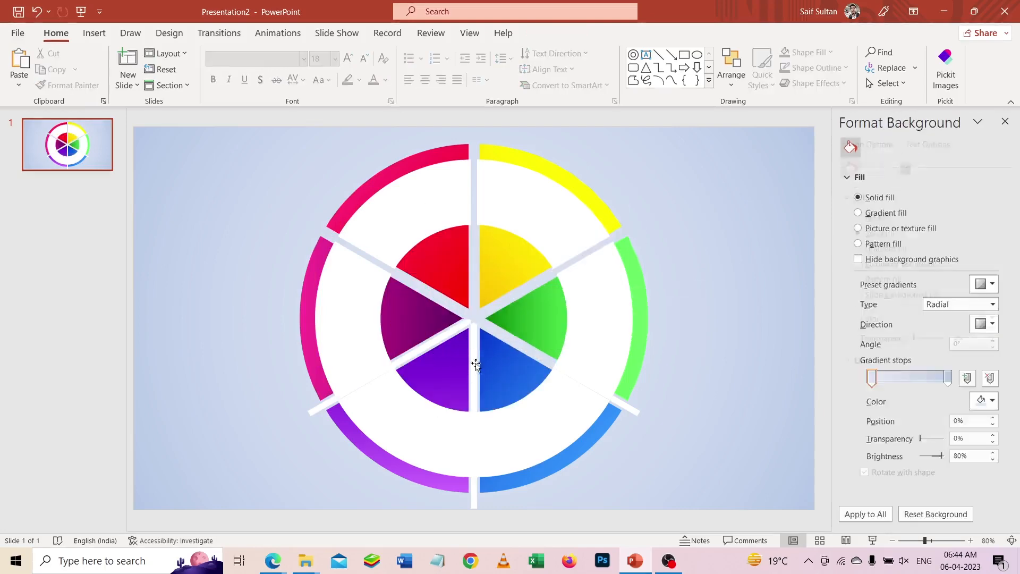
pyautogui.click(475, 362)
pyautogui.press('Delete')
pyautogui.click(451, 334)
# - Delete the remaining bar fragments in the lower-left, bottom and lower-right gaps of the white ring
pyautogui.press('Delete')
pyautogui.click(368, 374)
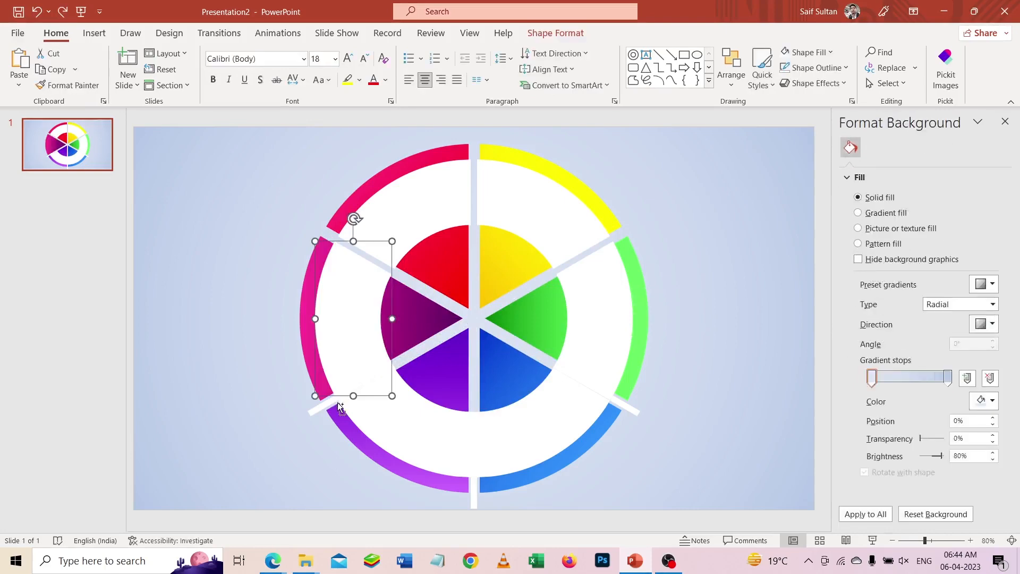
pyautogui.click(321, 405)
pyautogui.press('Delete')
pyautogui.click(474, 462)
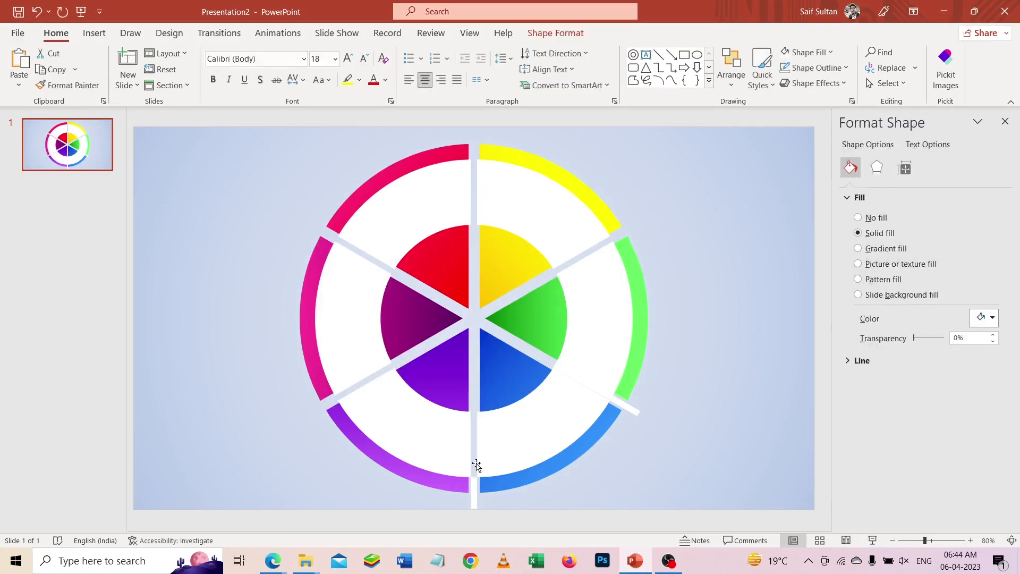
pyautogui.press('Delete')
pyautogui.click(601, 394)
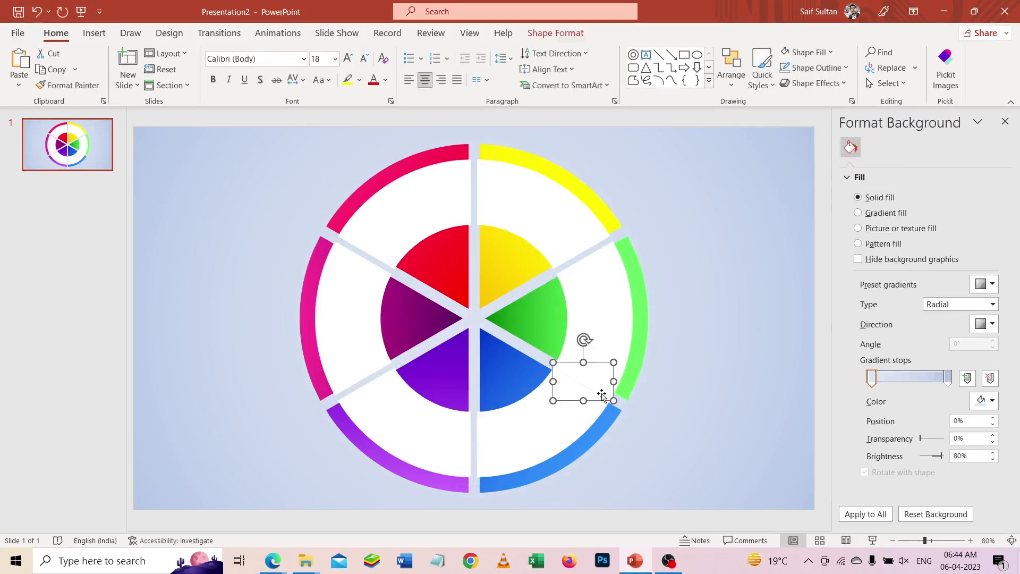
pyautogui.press('Delete')
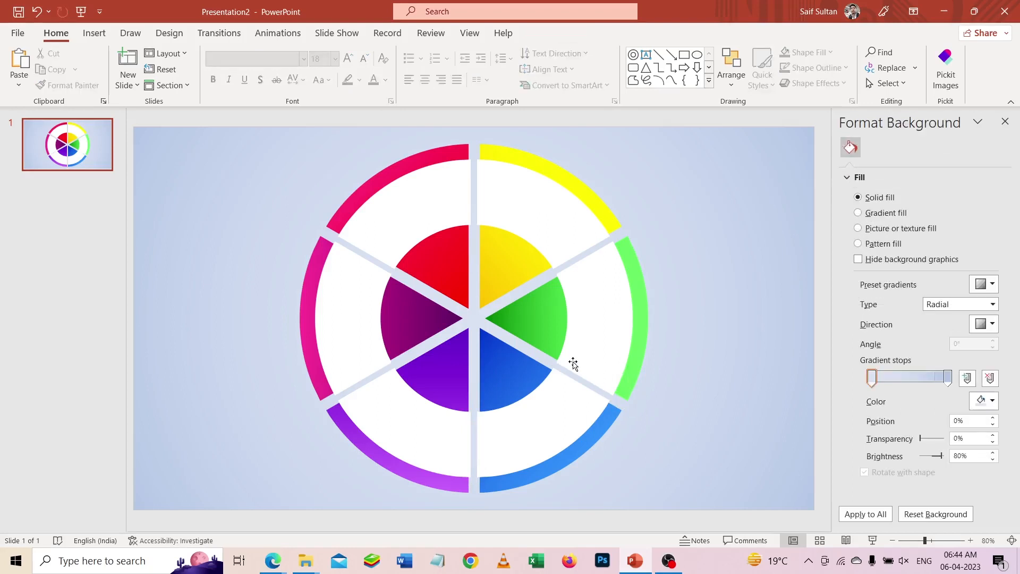
# - Draw a triangle about 1.14 cm high and 1.32 cm wide on the red wedge and rotate it 30°
pyautogui.scroll(2, 475, 277)
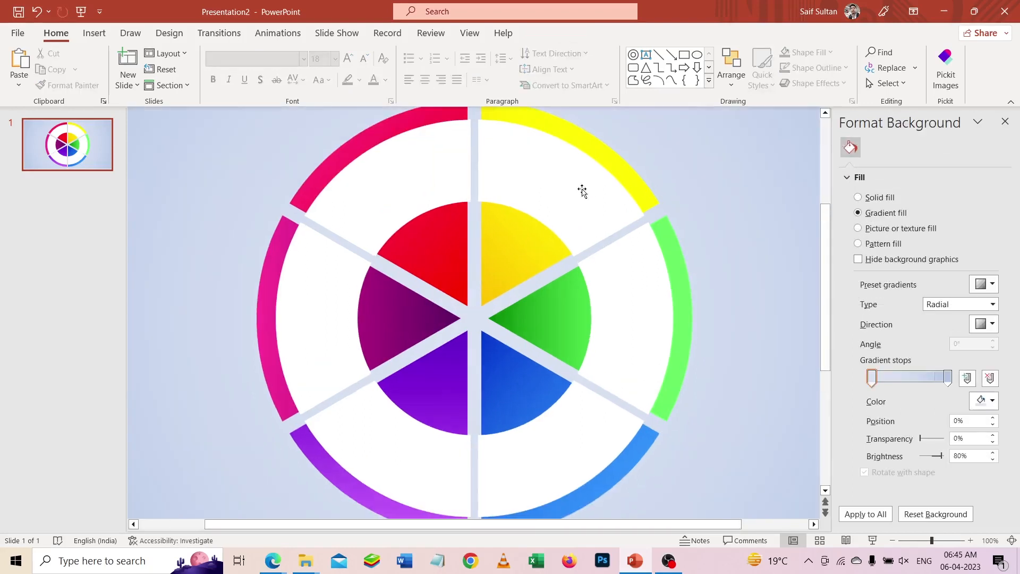
pyautogui.click(648, 69)
pyautogui.moveTo(449, 236); pyautogui.dragTo(451, 236)
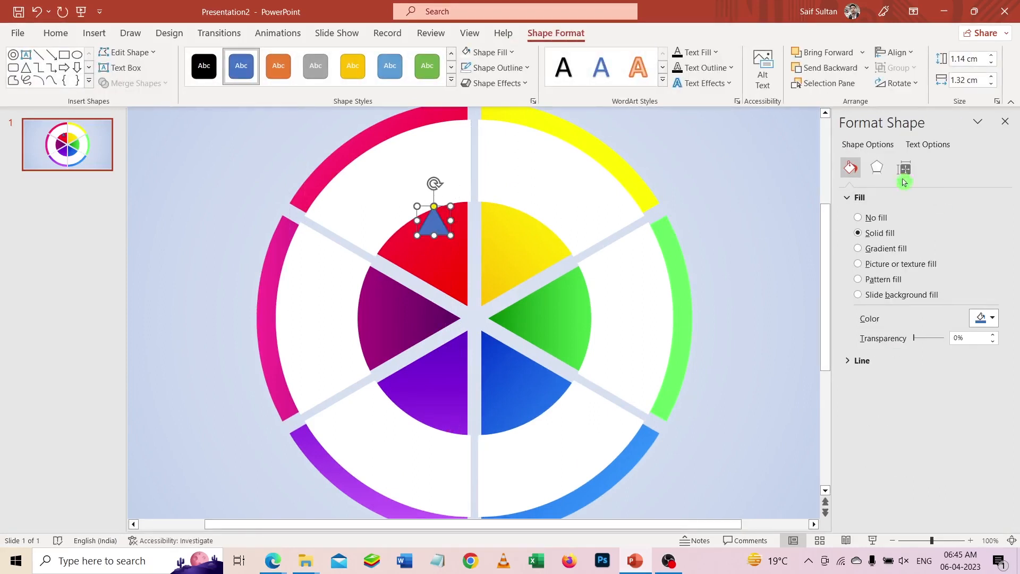
pyautogui.click(904, 168)
pyautogui.click(971, 249)
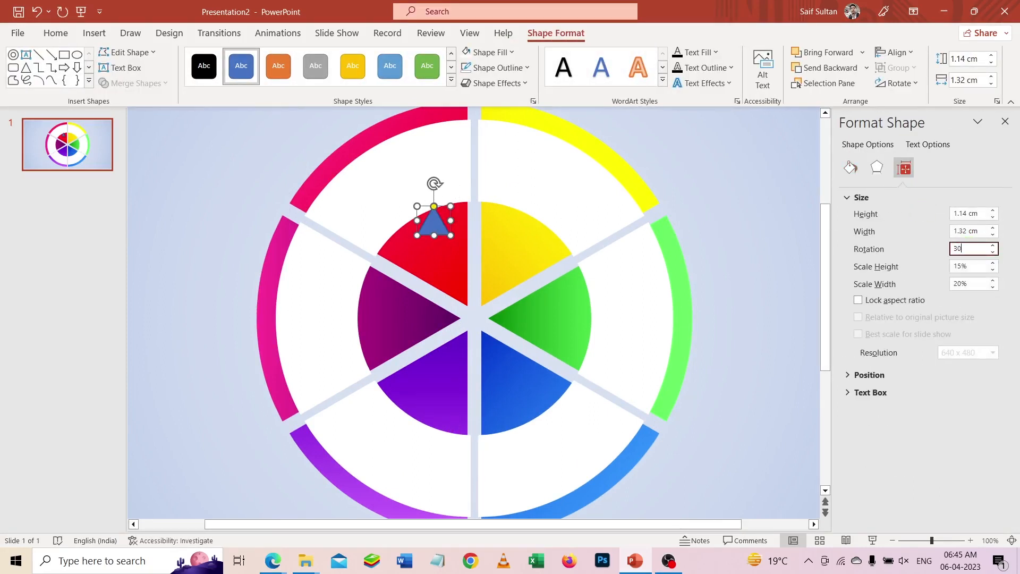
pyautogui.press('Return')
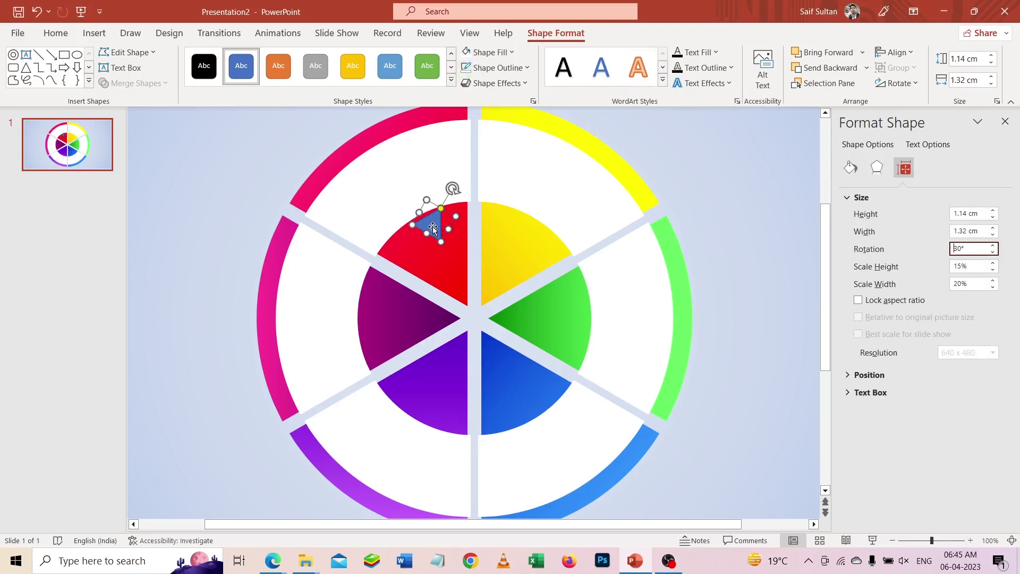
# - Move the triangle to the yellow wedge's outer edge and place a copy of it over the red wedge
pyautogui.moveTo(433, 228); pyautogui.dragTo(536, 222)
pyautogui.scroll(5, 530, 228)
pyautogui.moveTo(476, 319); pyautogui.dragTo(374, 290)
pyautogui.scroll(-1, 480, 321)
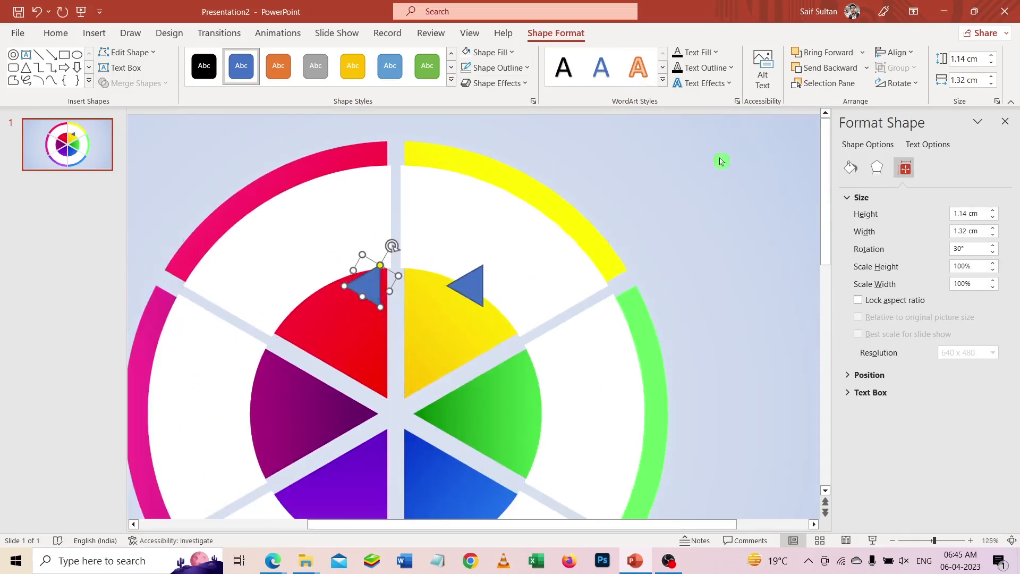
# - Flip the copied triangle horizontally and position it on the red wedge's outer edge, mirroring the yellow one
pyautogui.click(903, 85)
pyautogui.click(902, 155)
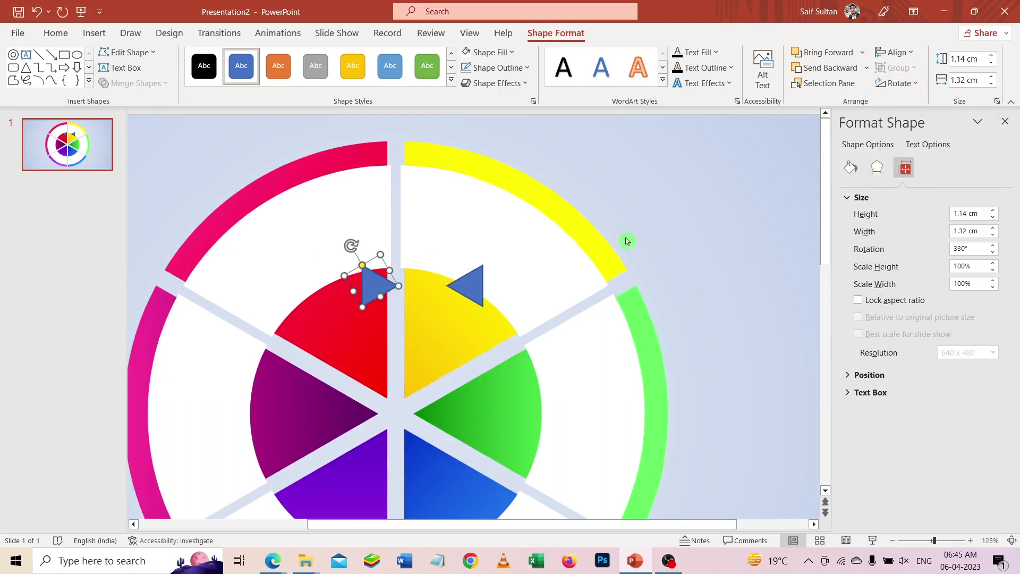
pyautogui.moveTo(374, 285); pyautogui.dragTo(323, 284)
# - Copy both upper triangles down onto the outer edges of the violet and blue wedges and fine-tune their position
pyautogui.scroll(-2, 495, 264)
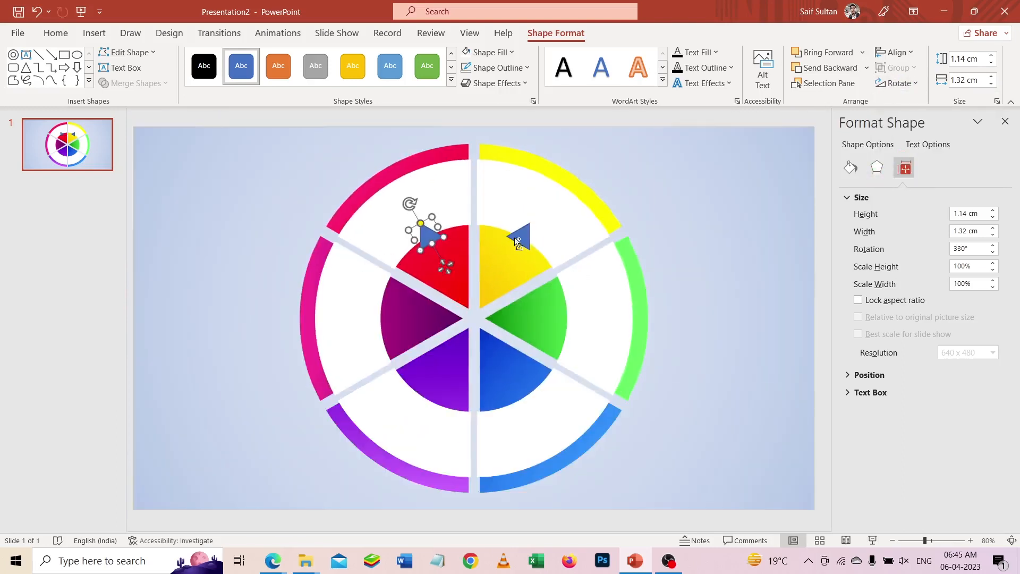
pyautogui.moveTo(518, 239); pyautogui.dragTo(526, 397)
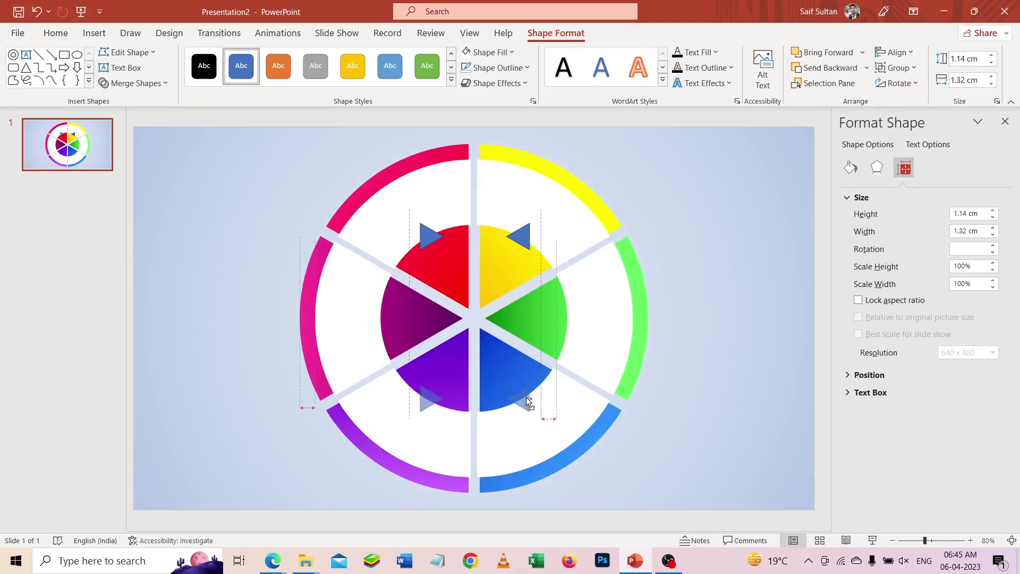
pyautogui.scroll(7, 527, 400)
pyautogui.moveTo(565, 319); pyautogui.dragTo(565, 316)
pyautogui.scroll(-3, 564, 316)
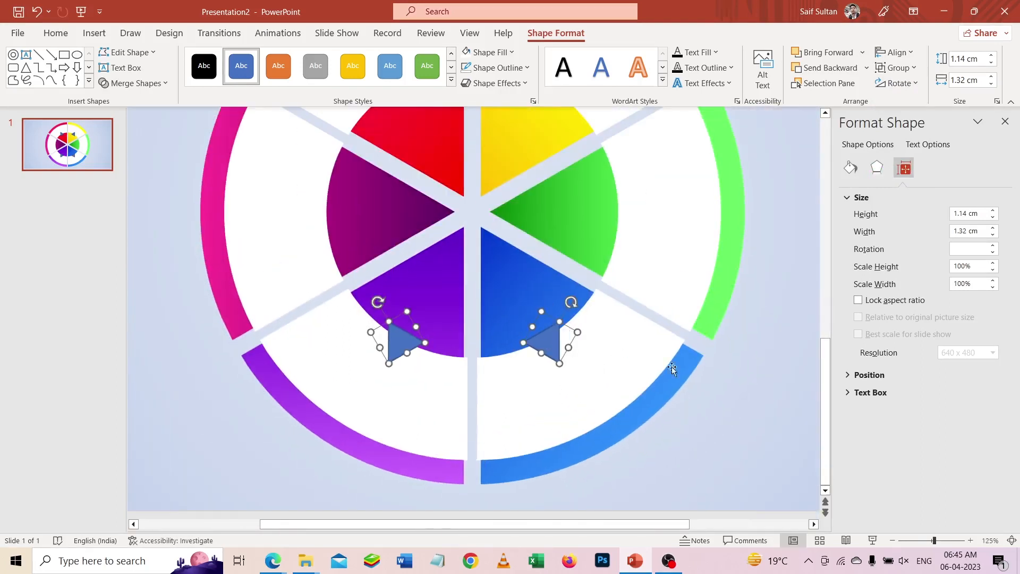
pyautogui.click(752, 301)
# - Copy the violet wedge's triangle to the green wedge's outer edge and nudge it into place, pointing outward
pyautogui.scroll(-2, 458, 363)
pyautogui.moveTo(417, 375); pyautogui.dragTo(591, 275)
pyautogui.scroll(5, 591, 275)
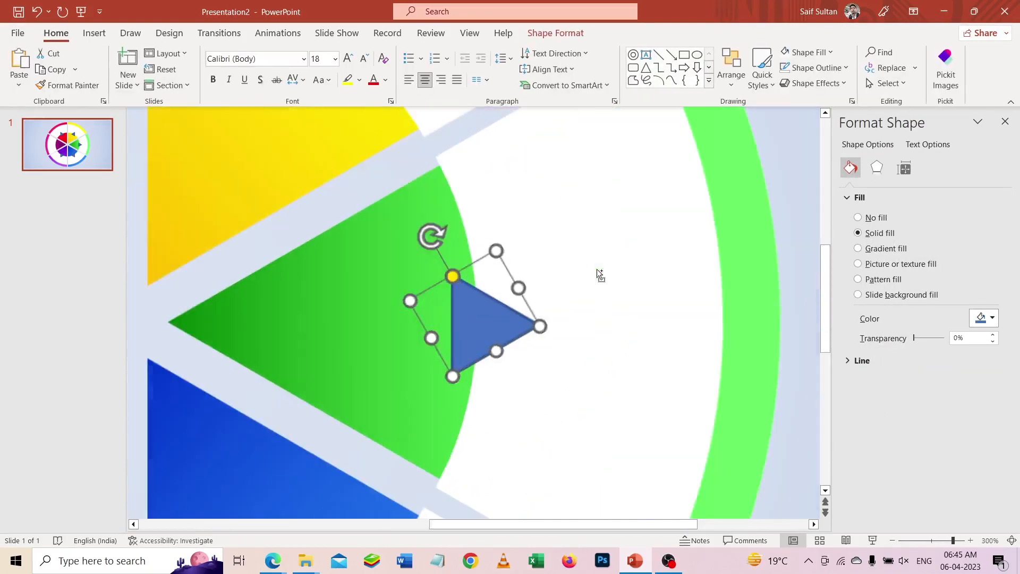
pyautogui.moveTo(479, 325); pyautogui.dragTo(487, 328)
pyautogui.scroll(-5, 487, 328)
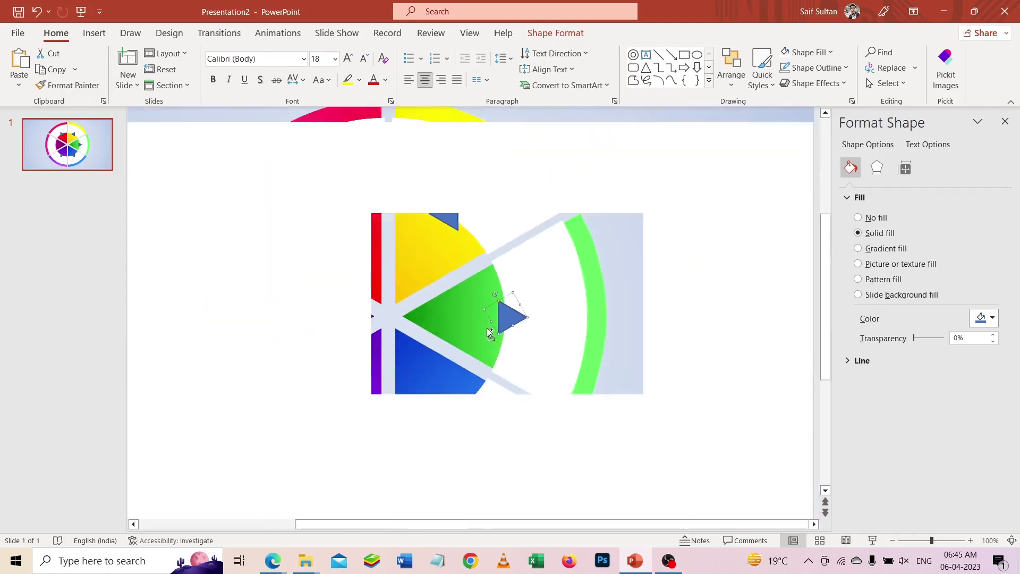
# - Copy the blue wedge's triangle to the outer edge of the purple wedge, pointing outward, and adjust its position
pyautogui.click(520, 398)
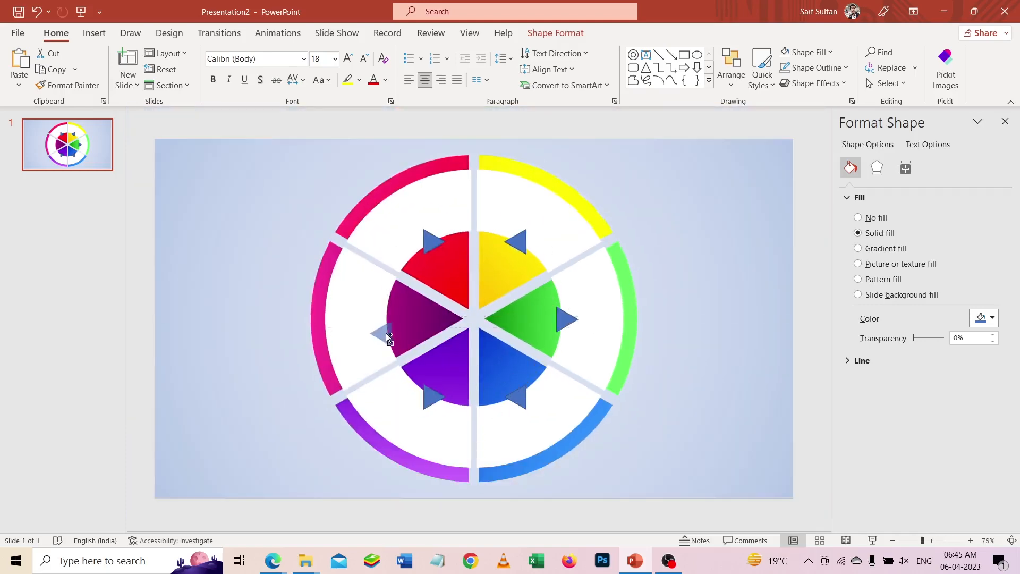
pyautogui.moveTo(385, 333); pyautogui.dragTo(382, 324)
pyautogui.scroll(5, 391, 326)
pyautogui.moveTo(464, 318); pyautogui.dragTo(459, 318)
pyautogui.scroll(-5, 459, 319)
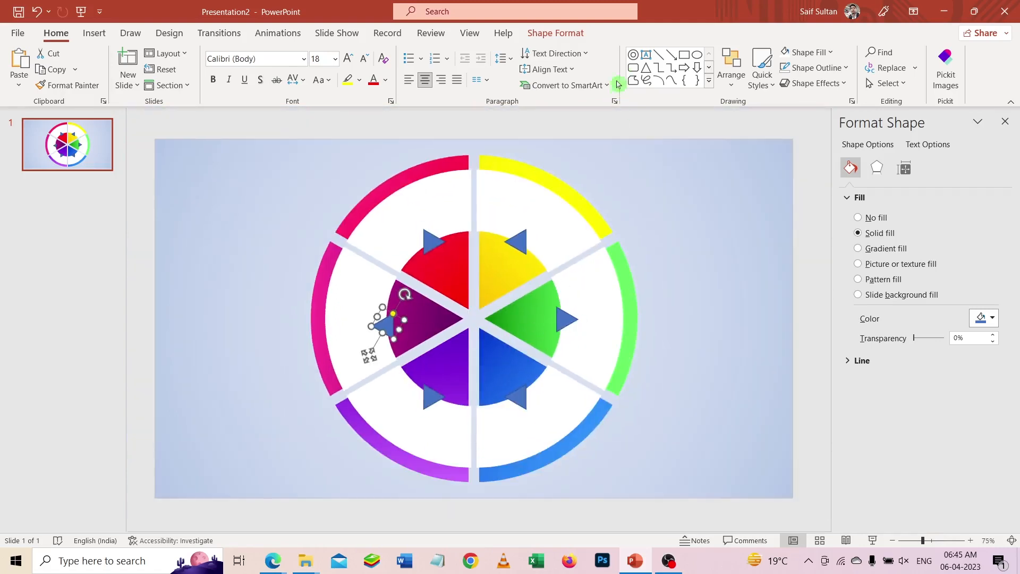
# - Align the purple wedge's triangle to the vertical middle of the slide
pyautogui.click(555, 33)
pyautogui.click(896, 52)
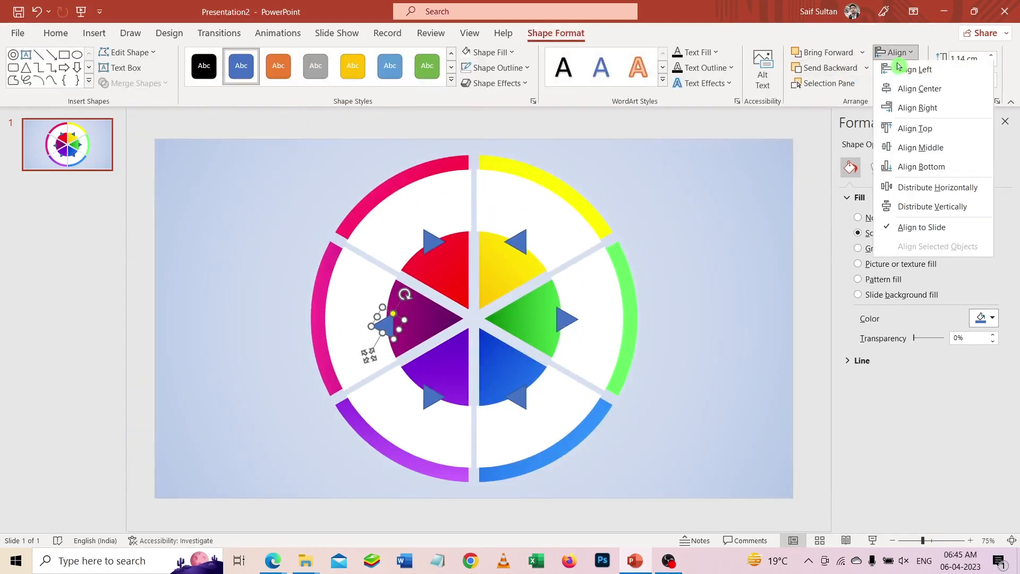
pyautogui.click(909, 148)
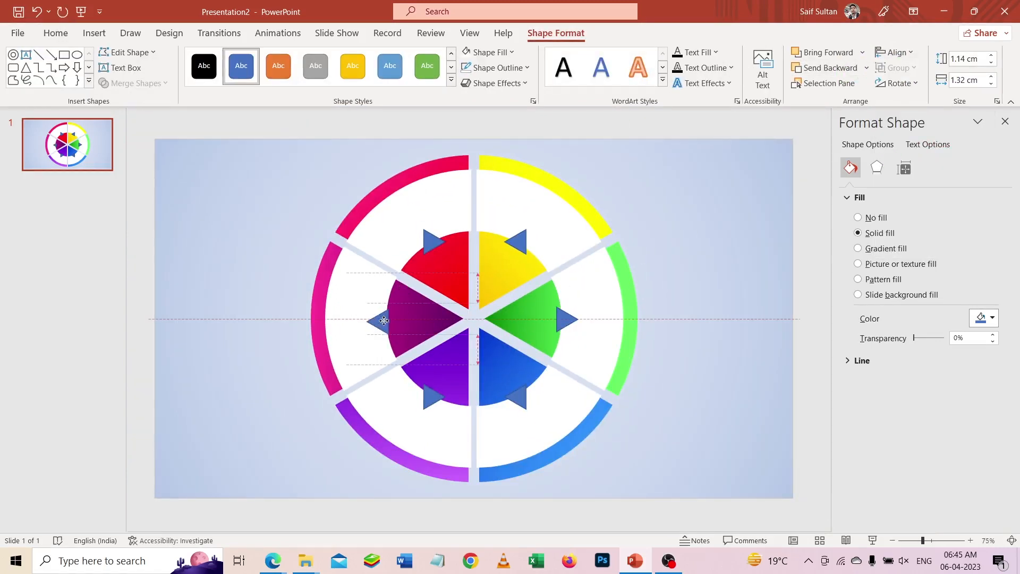
# - Align the green wedge's triangle to the vertical middle of the slide and nudge it slightly outward
pyautogui.click(567, 318)
pyautogui.click(896, 52)
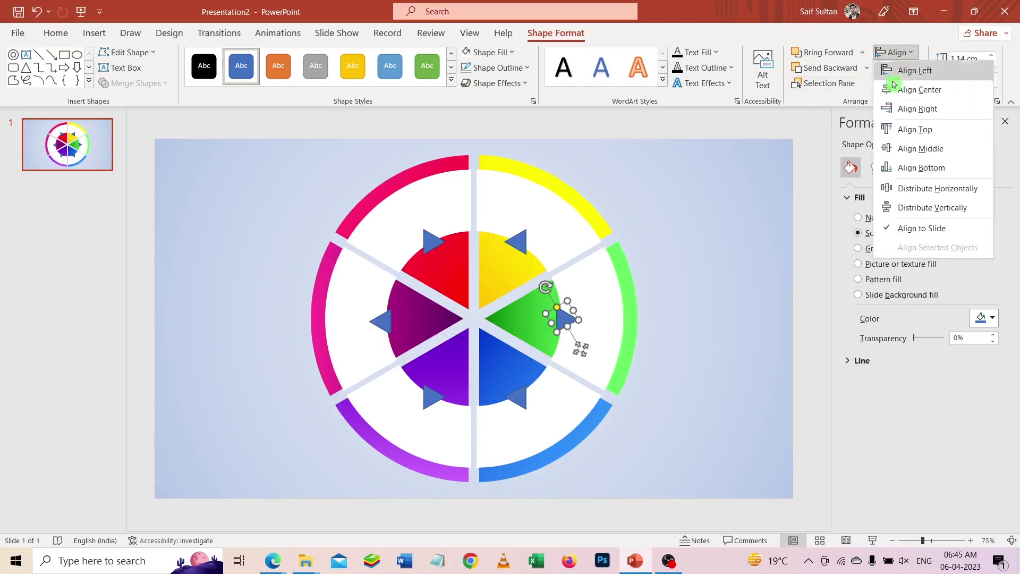
pyautogui.click(907, 147)
pyautogui.press('Right')
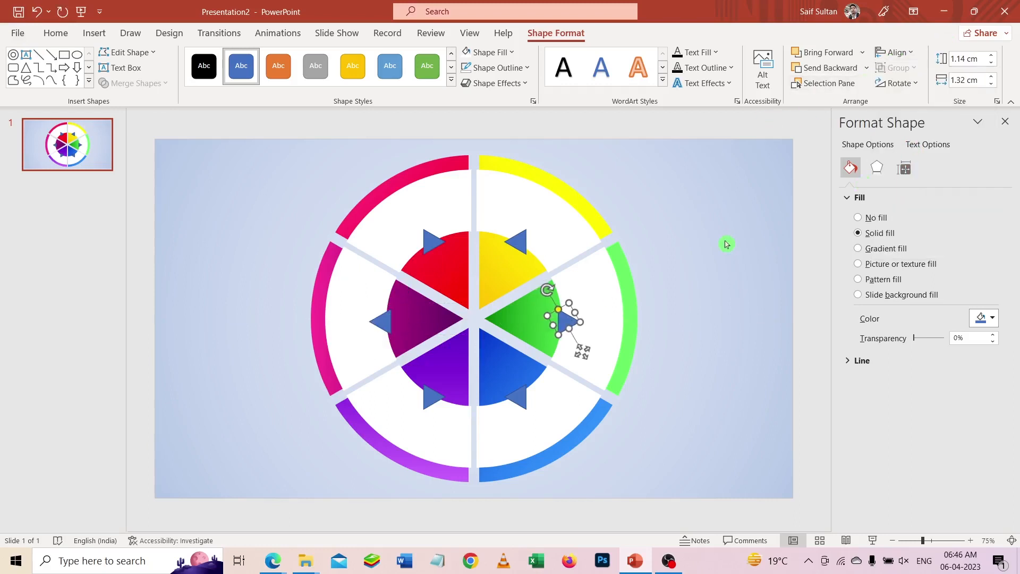
# - Subtract the pointer triangles from the white ring segments over the yellow and red wedges
pyautogui.click(530, 201)
pyautogui.keyDown('shift'); pyautogui.click(523, 239); pyautogui.keyUp('shift')
pyautogui.click(136, 83)
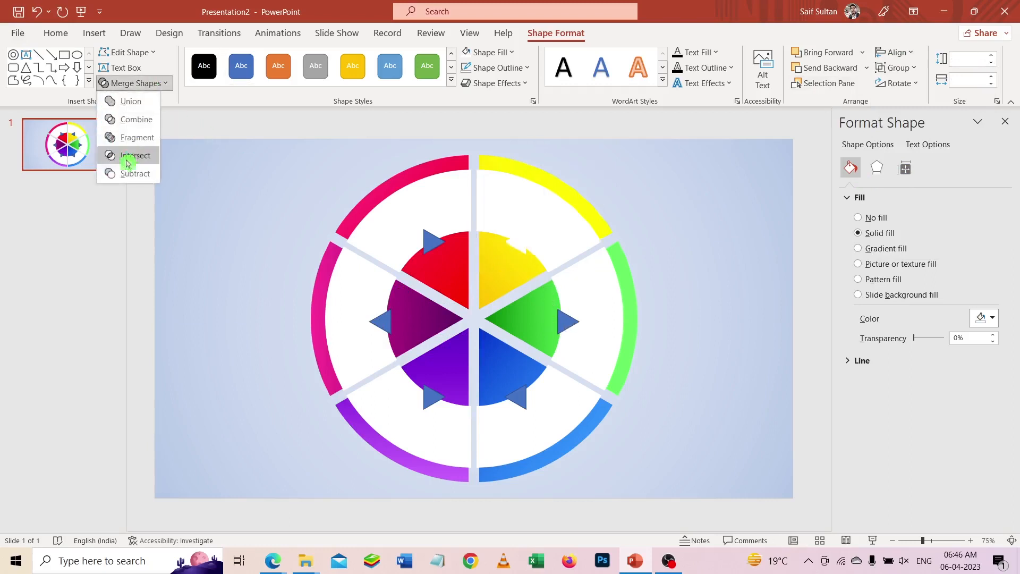
pyautogui.click(127, 172)
pyautogui.click(446, 212)
pyautogui.keyDown('shift'); pyautogui.click(434, 244); pyautogui.keyUp('shift')
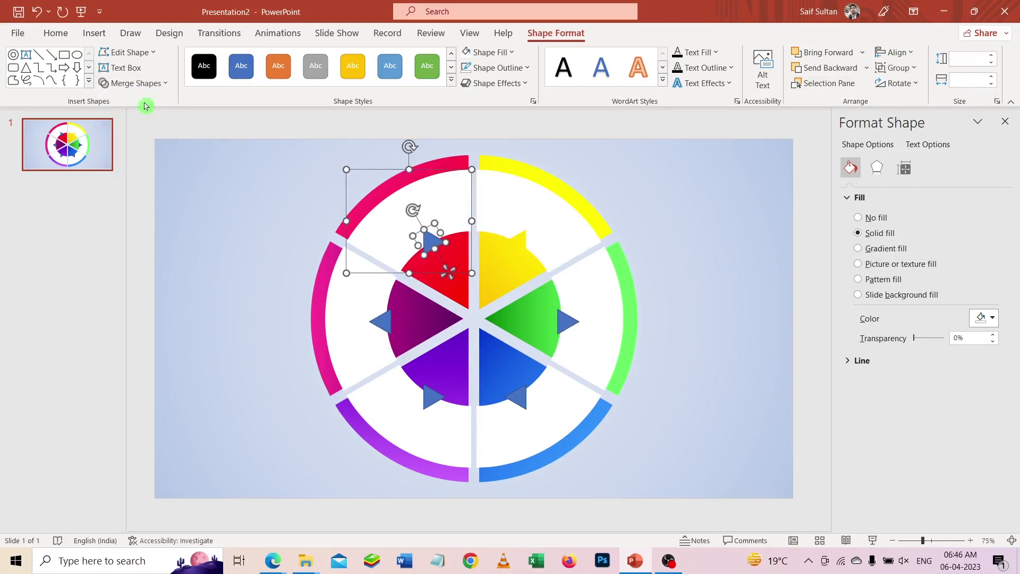
pyautogui.click(136, 83)
pyautogui.click(142, 173)
# - Subtract the pointer triangles from the white ring segments over the purple and violet wedges
pyautogui.click(352, 307)
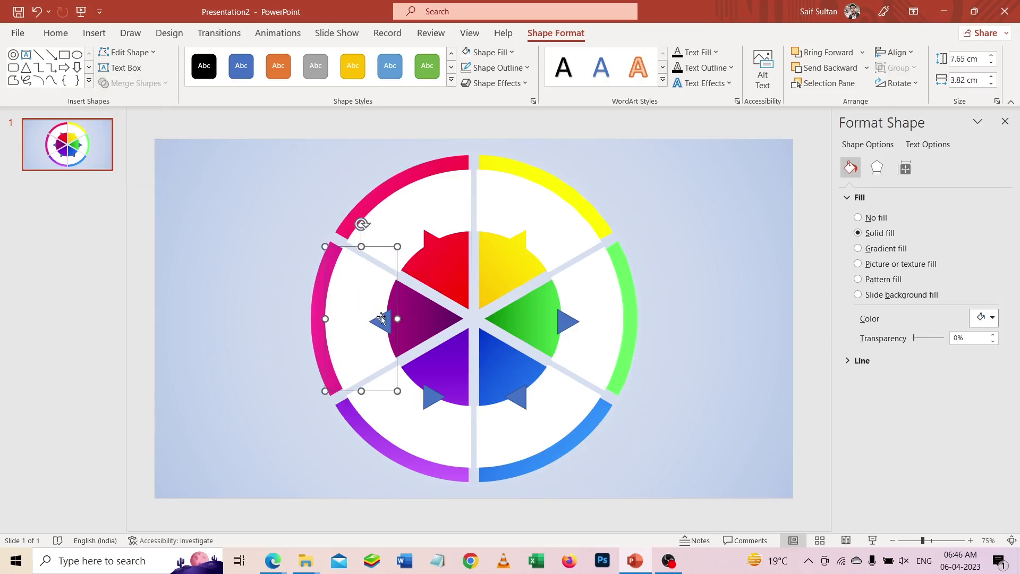
pyautogui.keyDown('shift'); pyautogui.click(381, 320); pyautogui.keyUp('shift')
pyautogui.click(140, 84)
pyautogui.click(135, 174)
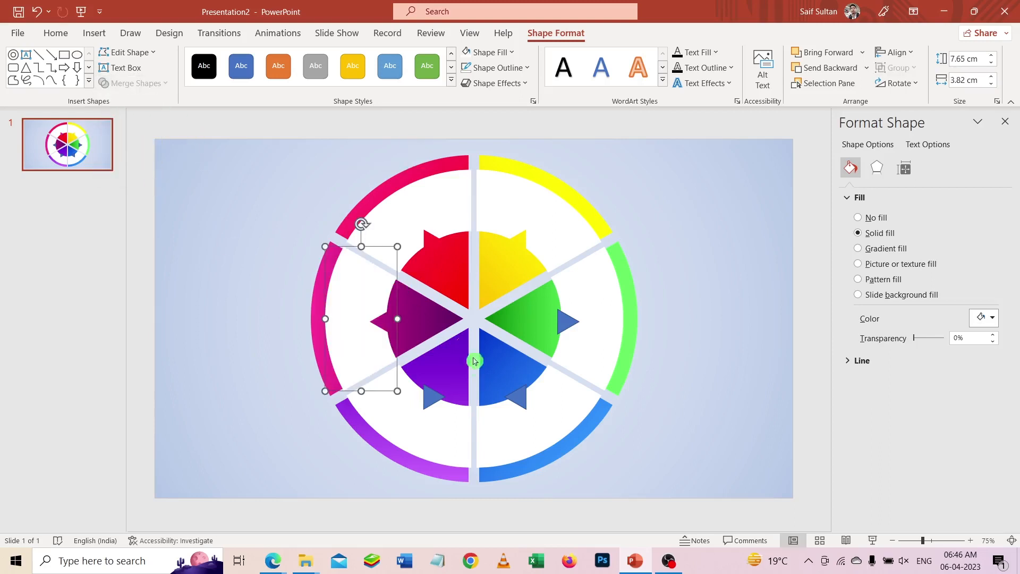
pyautogui.click(439, 428)
pyautogui.keyDown('shift'); pyautogui.click(433, 397); pyautogui.keyUp('shift')
pyautogui.click(140, 83)
pyautogui.click(137, 173)
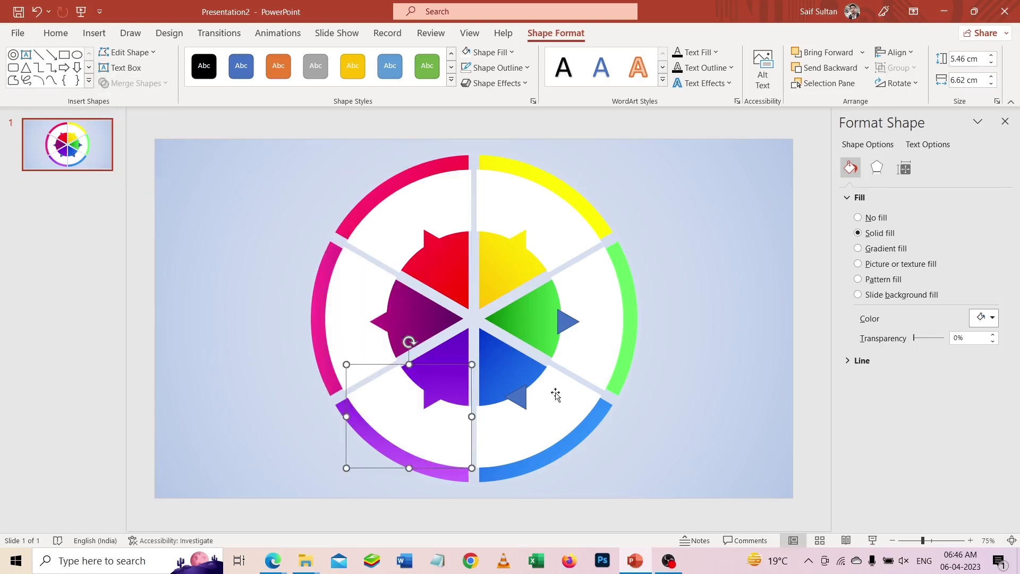
# - Subtract the pointer triangles from the white ring segments over the blue and green wedges
pyautogui.click(555, 394)
pyautogui.keyDown('shift'); pyautogui.click(517, 398); pyautogui.keyUp('shift')
pyautogui.click(140, 84)
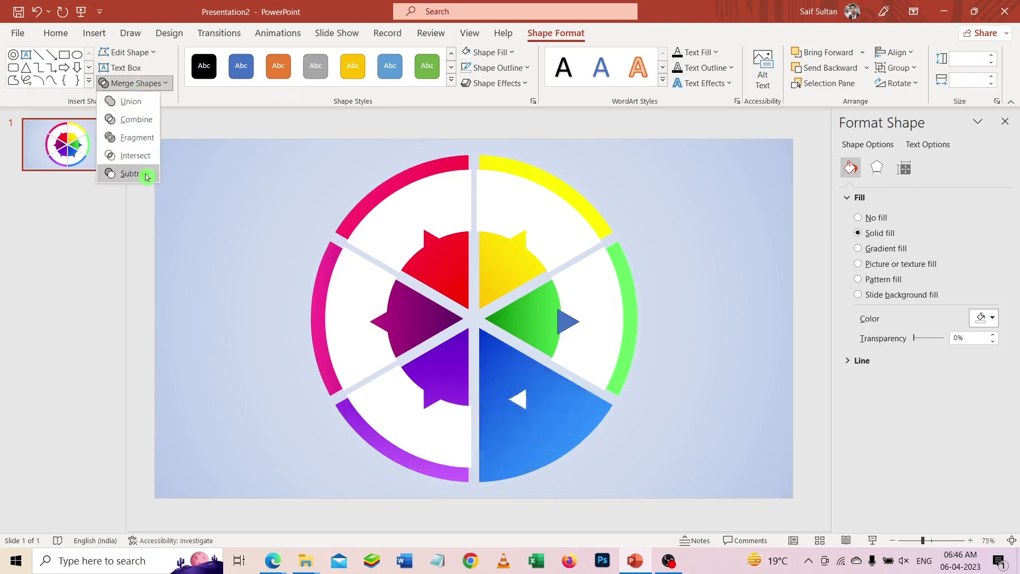
pyautogui.click(146, 177)
pyautogui.click(582, 343)
pyautogui.keyDown('shift'); pyautogui.click(567, 321); pyautogui.keyUp('shift')
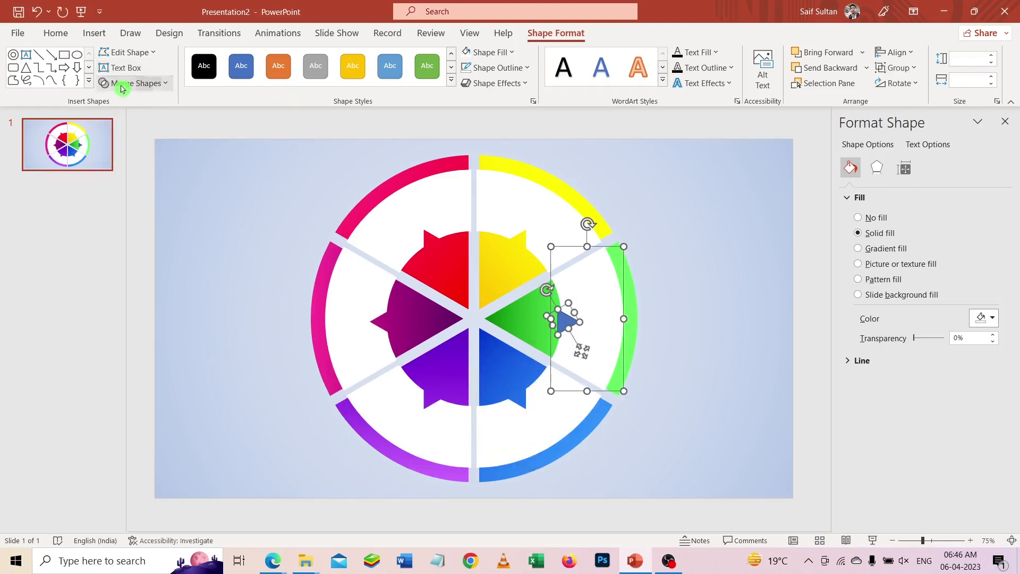
pyautogui.click(122, 84)
pyautogui.click(130, 175)
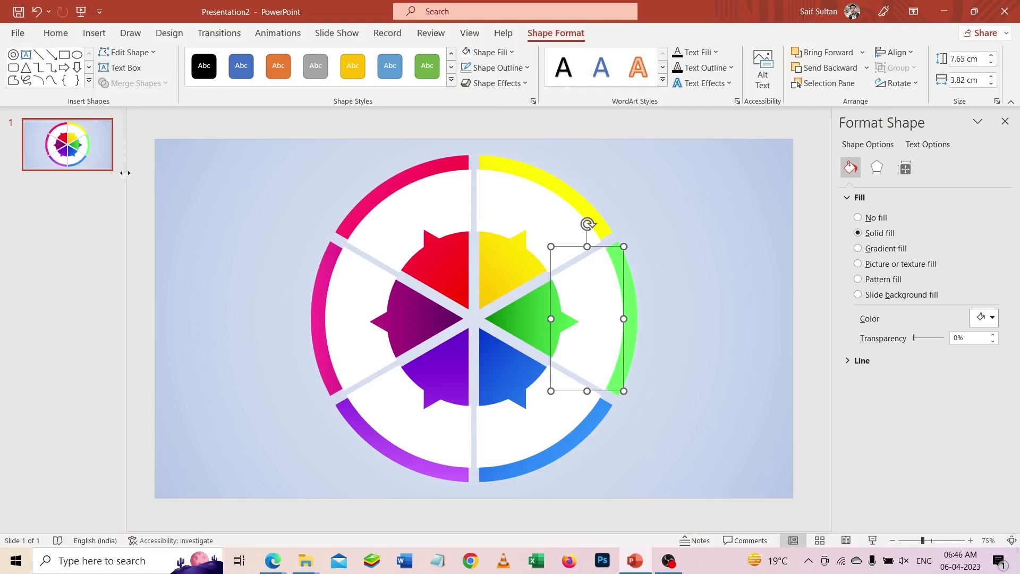
# - Apply the centred outer shadow preset to all six white ring segments together
pyautogui.click(497, 202)
pyautogui.keyDown('shift'); pyautogui.click(417, 220); pyautogui.keyUp('shift')
pyautogui.keyDown('shift'); pyautogui.click(382, 313); pyautogui.keyUp('shift')
pyautogui.keyDown('shift'); pyautogui.click(419, 424); pyautogui.keyUp('shift')
pyautogui.keyDown('shift'); pyautogui.click(544, 425); pyautogui.keyUp('shift')
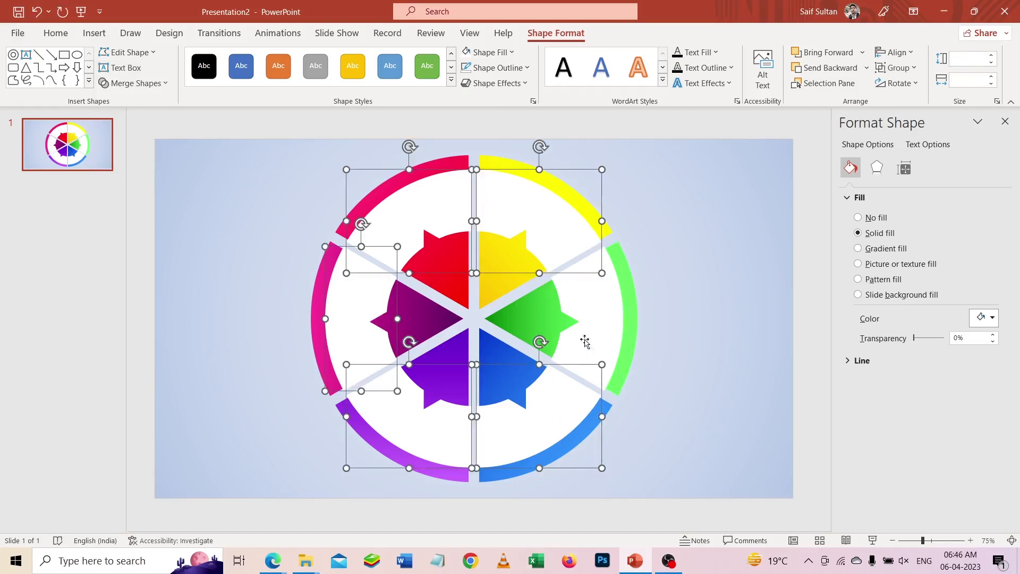
pyautogui.keyDown('shift'); pyautogui.click(586, 336); pyautogui.keyUp('shift')
pyautogui.click(876, 168)
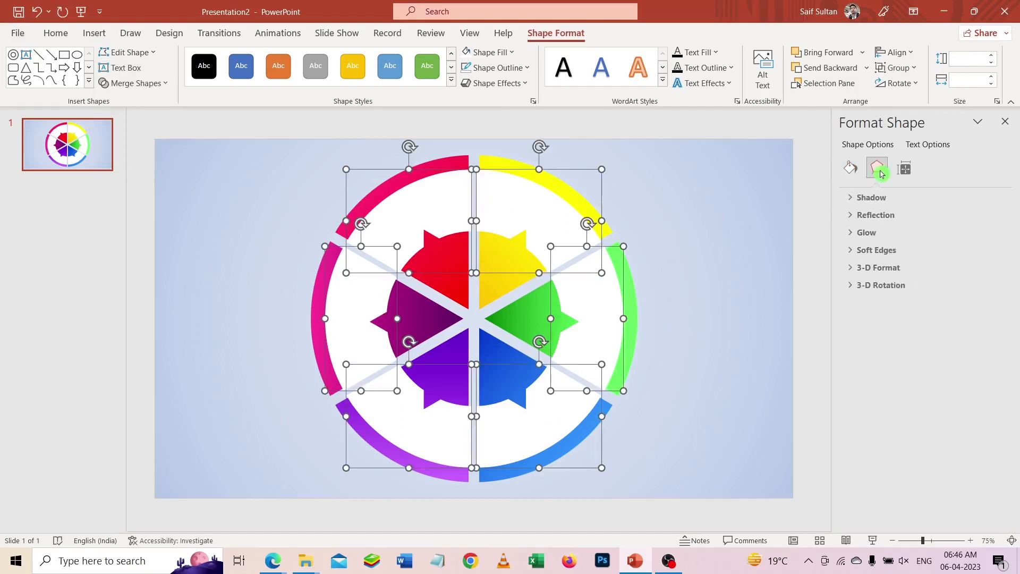
pyautogui.click(876, 197)
pyautogui.click(984, 215)
pyautogui.click(951, 365)
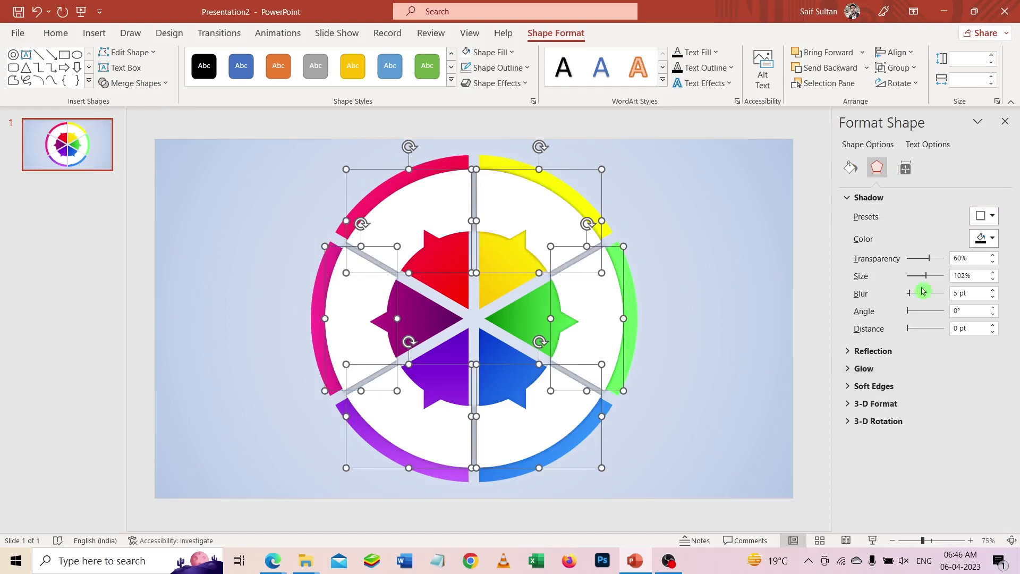
# - Set the white segments' shadow to 50% transparency and 8 pt blur
pyautogui.moveTo(913, 295); pyautogui.dragTo(914, 299)
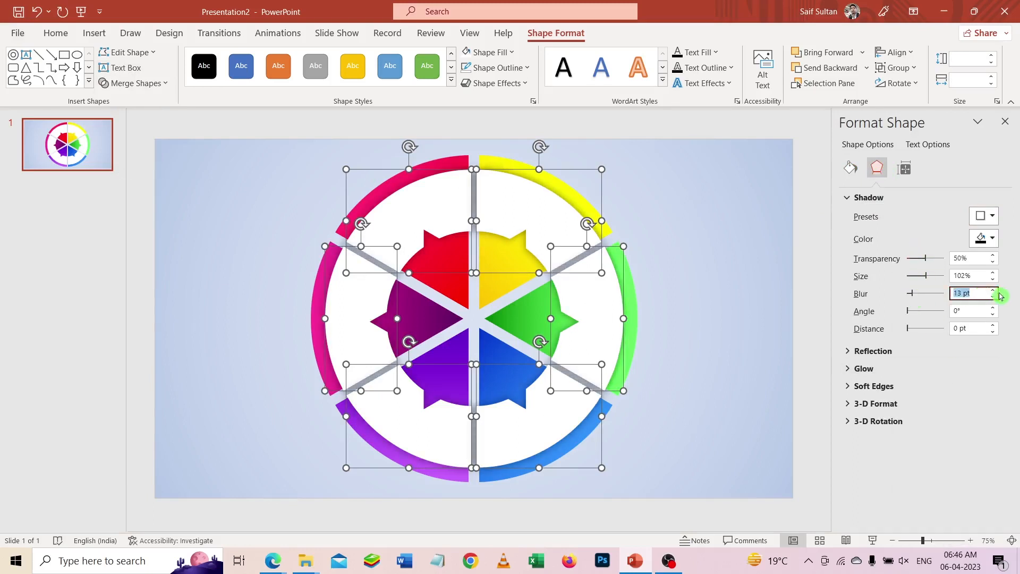
pyautogui.write('8')
pyautogui.click(732, 168)
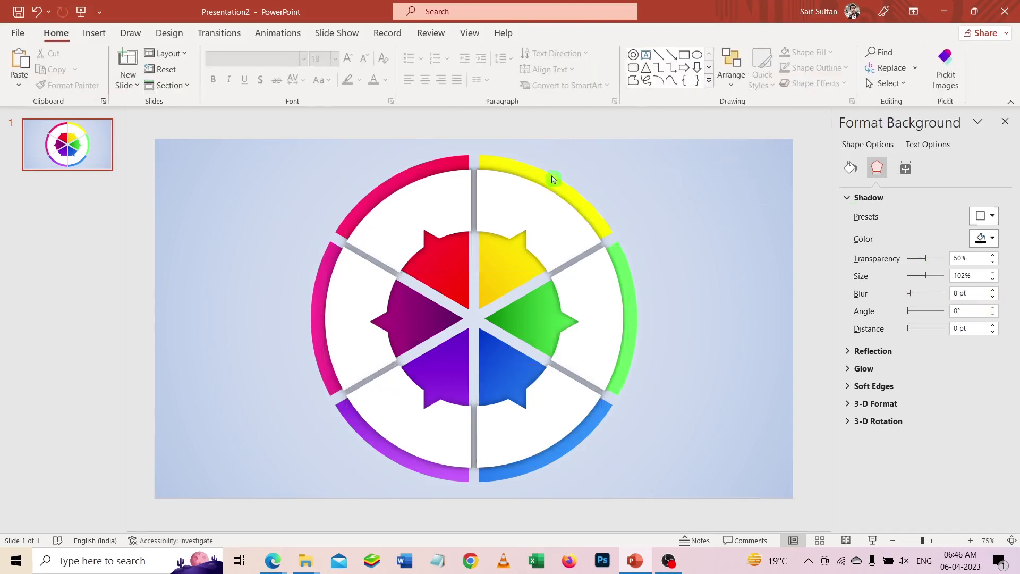
# - Apply the centred outer shadow preset to all six coloured wedges and slightly adjust the shadow's transparency
pyautogui.click(551, 176)
pyautogui.keyDown('shift'); pyautogui.click(439, 164); pyautogui.keyUp('shift')
pyautogui.keyDown('shift'); pyautogui.click(309, 317); pyautogui.keyUp('shift')
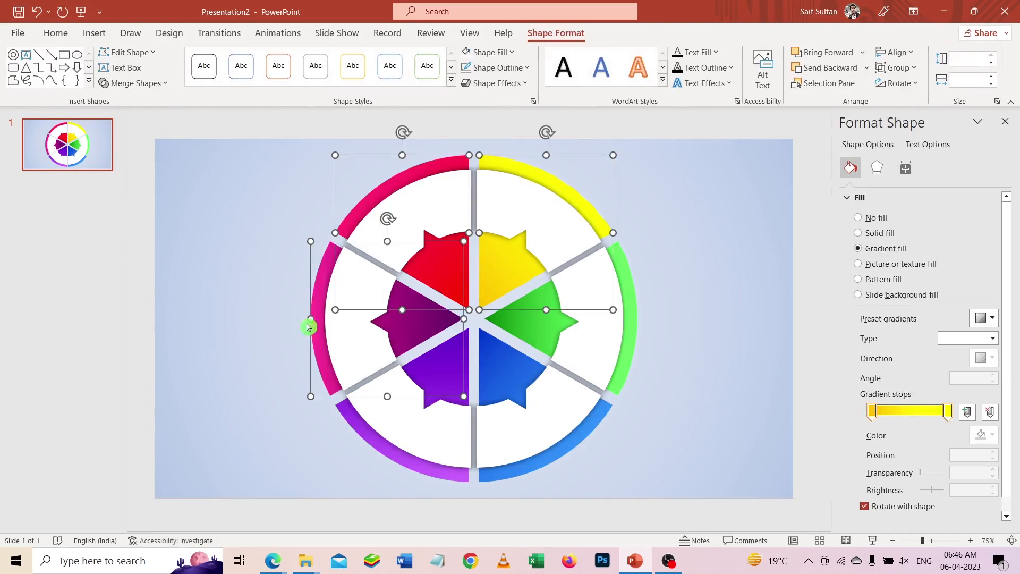
pyautogui.keyDown('shift'); pyautogui.click(353, 429); pyautogui.keyUp('shift')
pyautogui.keyDown('shift'); pyautogui.click(566, 454); pyautogui.keyUp('shift')
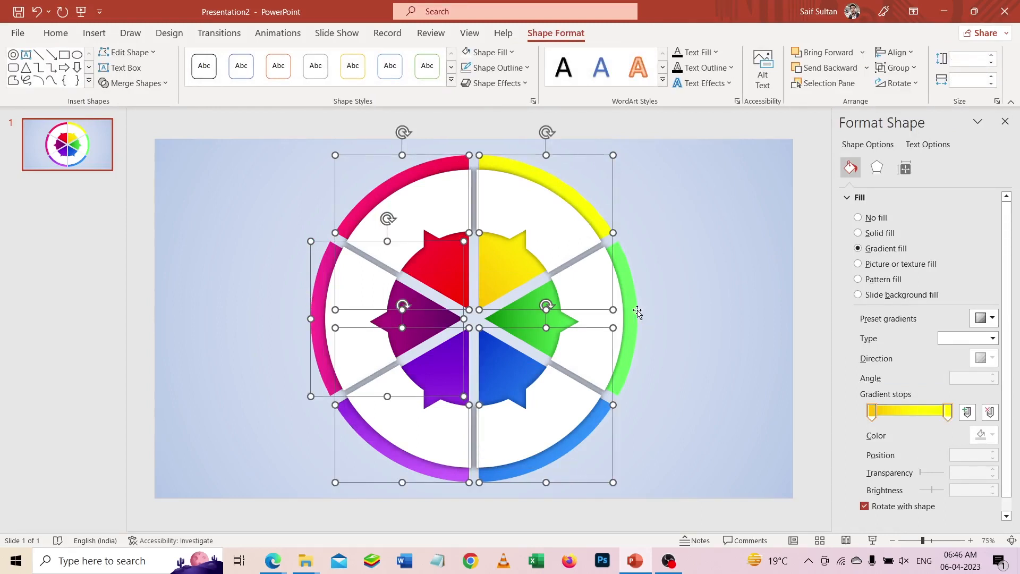
pyautogui.keyDown('shift'); pyautogui.click(638, 313); pyautogui.keyUp('shift')
pyautogui.click(878, 169)
pyautogui.click(984, 216)
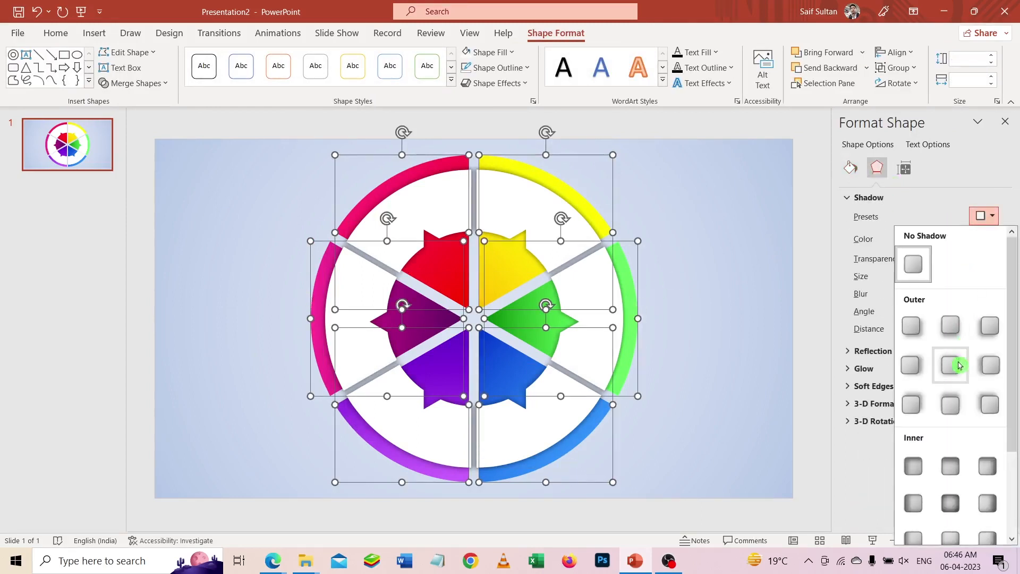
pyautogui.click(951, 366)
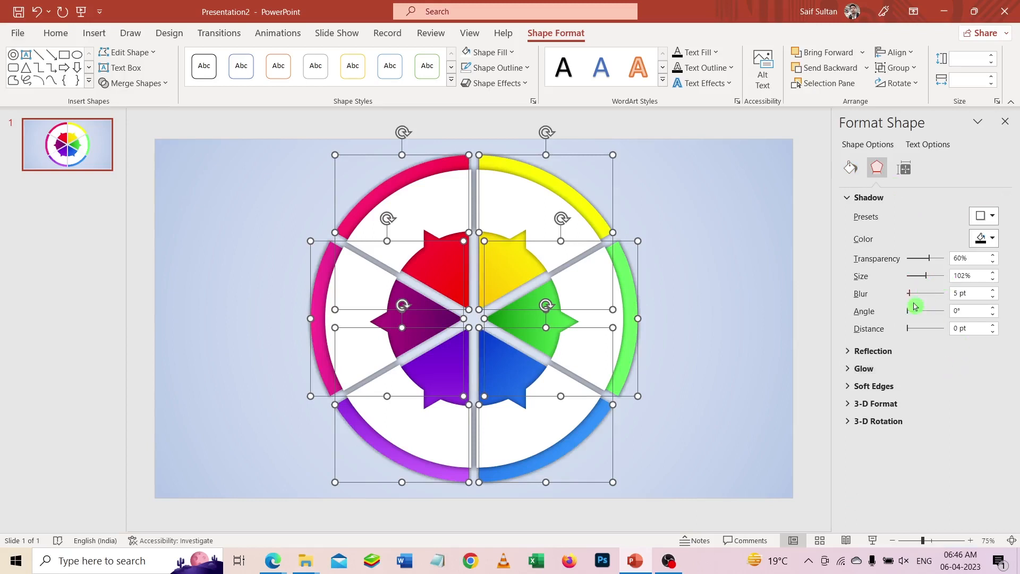
pyautogui.moveTo(930, 264); pyautogui.dragTo(934, 262)
pyautogui.click(681, 261)
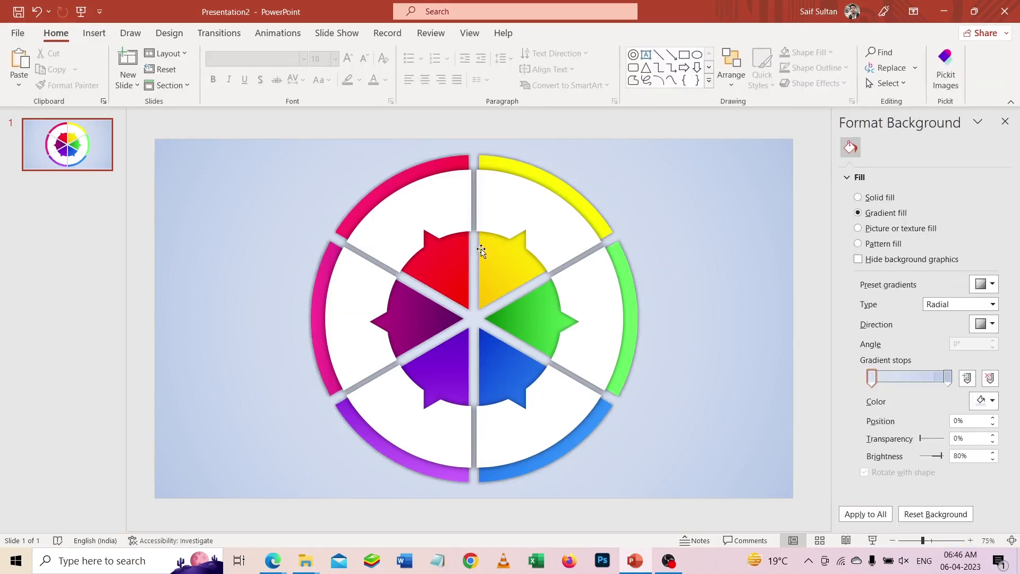
# - Draw a circle about 5.49 cm in diameter over the wheel's hub and fill it white without an outline
pyautogui.click(697, 55)
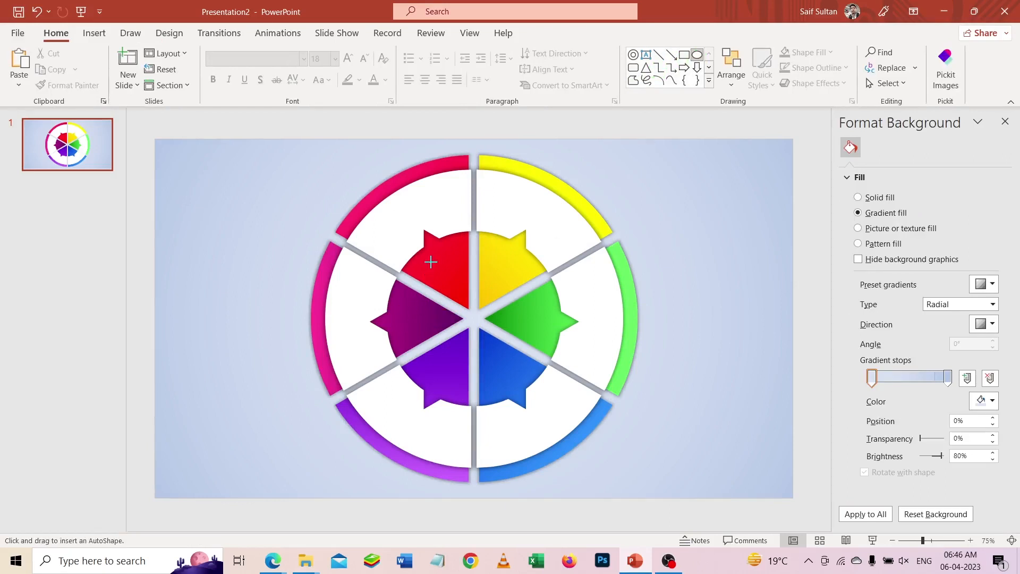
pyautogui.moveTo(428, 261); pyautogui.dragTo(520, 365)
pyautogui.click(561, 30)
pyautogui.click(466, 52)
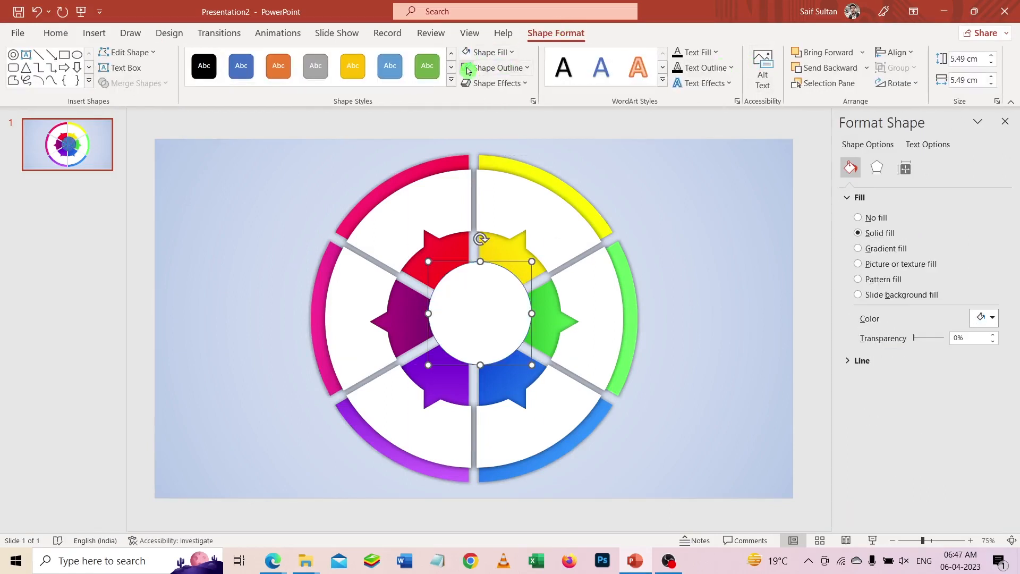
# - Centre the white circle horizontally and vertically on the slide and give it the centred outer shadow
pyautogui.click(897, 53)
pyautogui.click(898, 90)
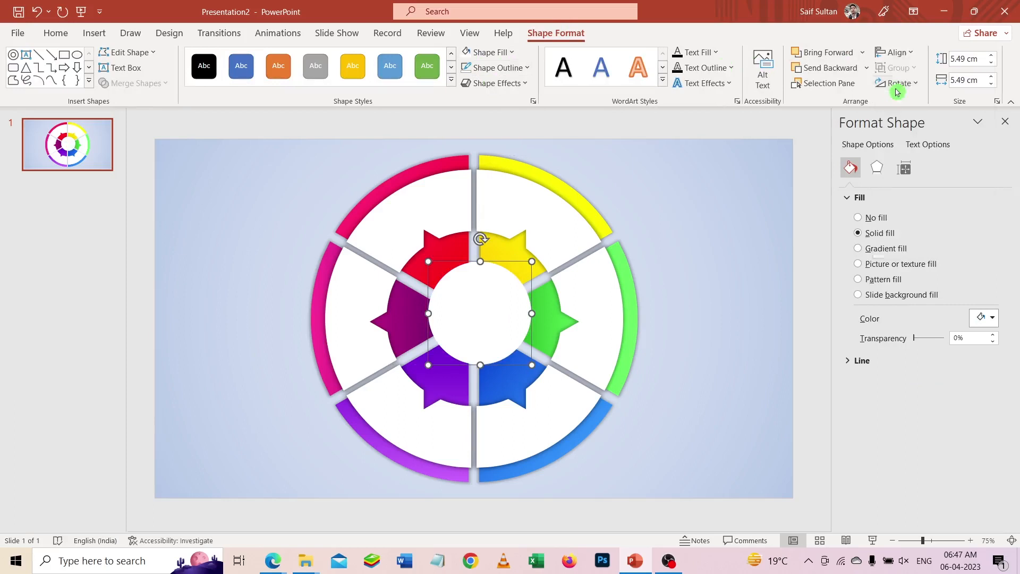
pyautogui.click(897, 52)
pyautogui.click(903, 147)
pyautogui.click(877, 169)
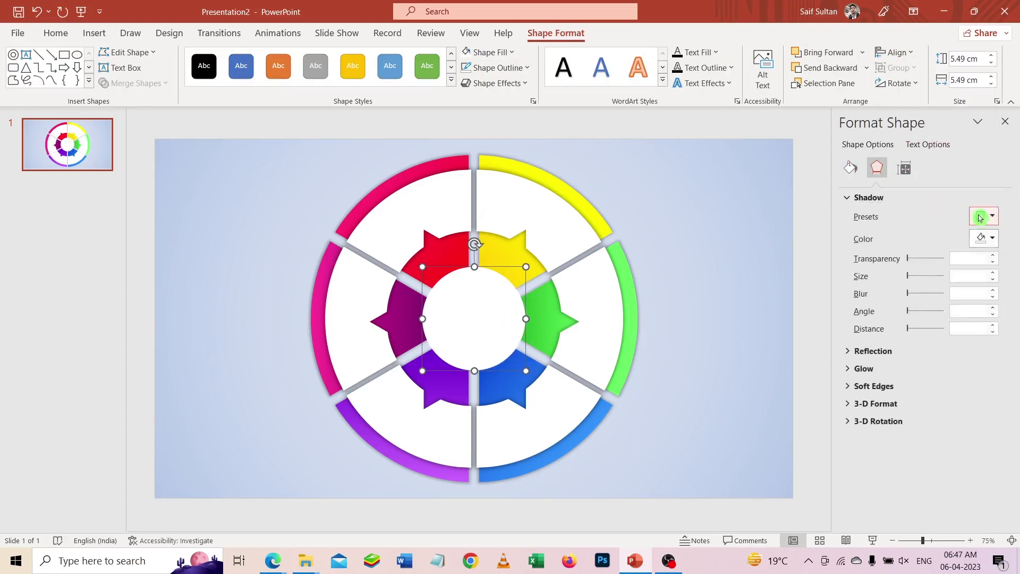
pyautogui.click(984, 216)
pyautogui.click(952, 368)
# - Add a text box beside the wheel's upper right reading INFOGRAPHIC
pyautogui.click(94, 33)
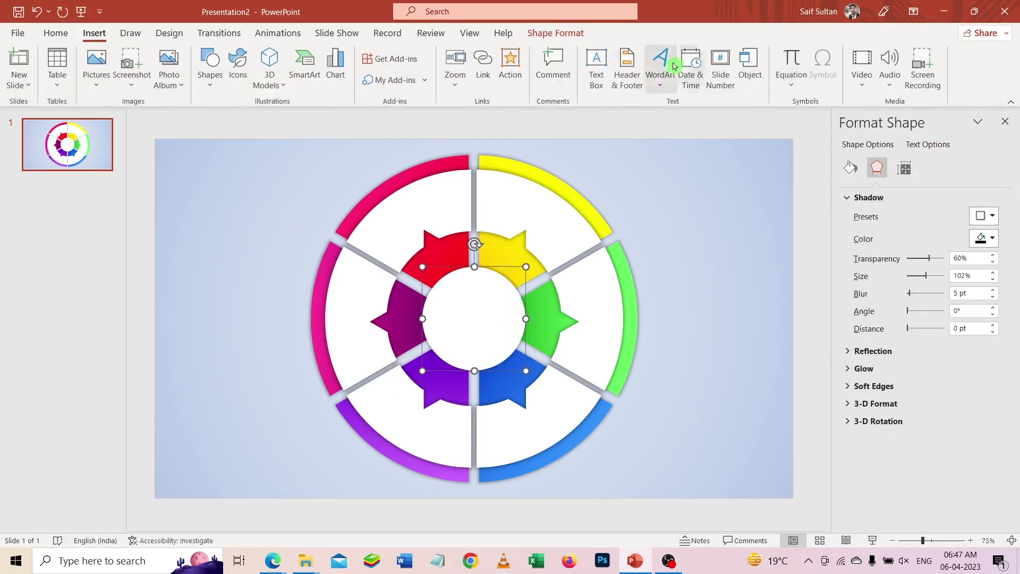
pyautogui.click(596, 75)
pyautogui.moveTo(601, 160); pyautogui.dragTo(734, 185)
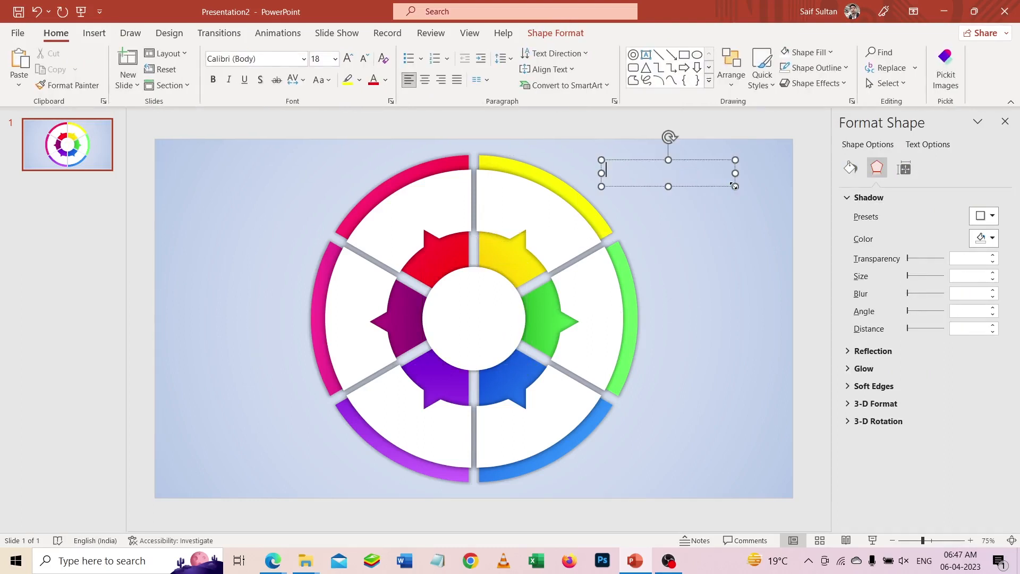
pyautogui.write('INFOGRA')
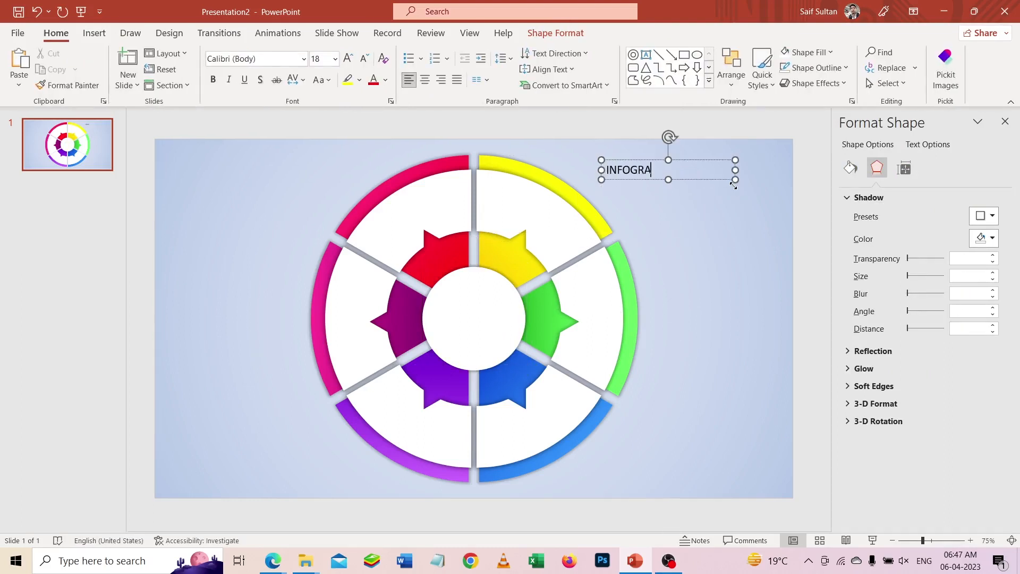
pyautogui.write('PHIC')
# - Centre and bold the INFOGRAPHIC text and change its font to the one whose name starts with "Le"
pyautogui.hotkey('ctrl', 'a')
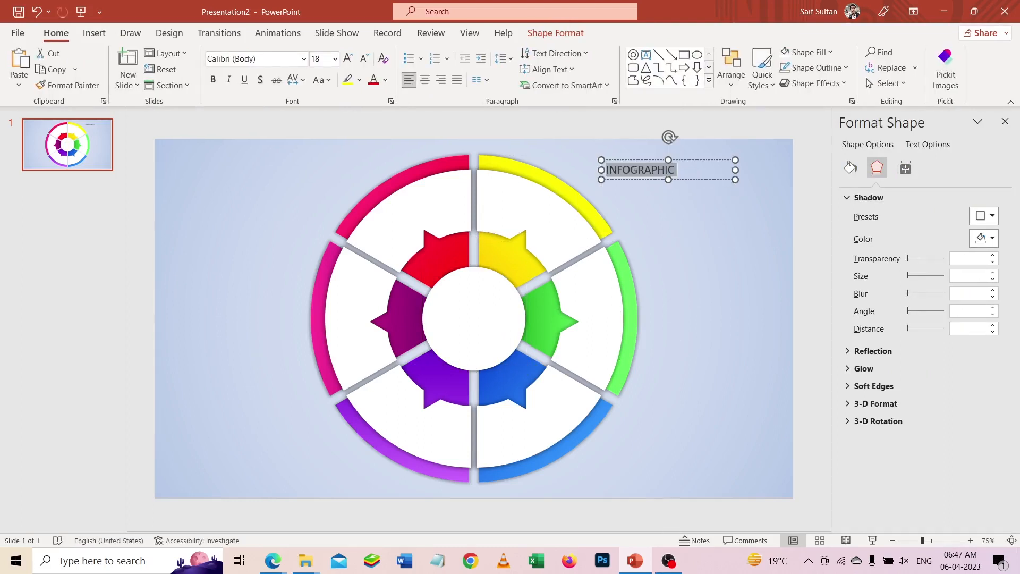
pyautogui.hotkey('ctrl', 'e')
pyautogui.hotkey('ctrl', 'b')
pyautogui.click(259, 59)
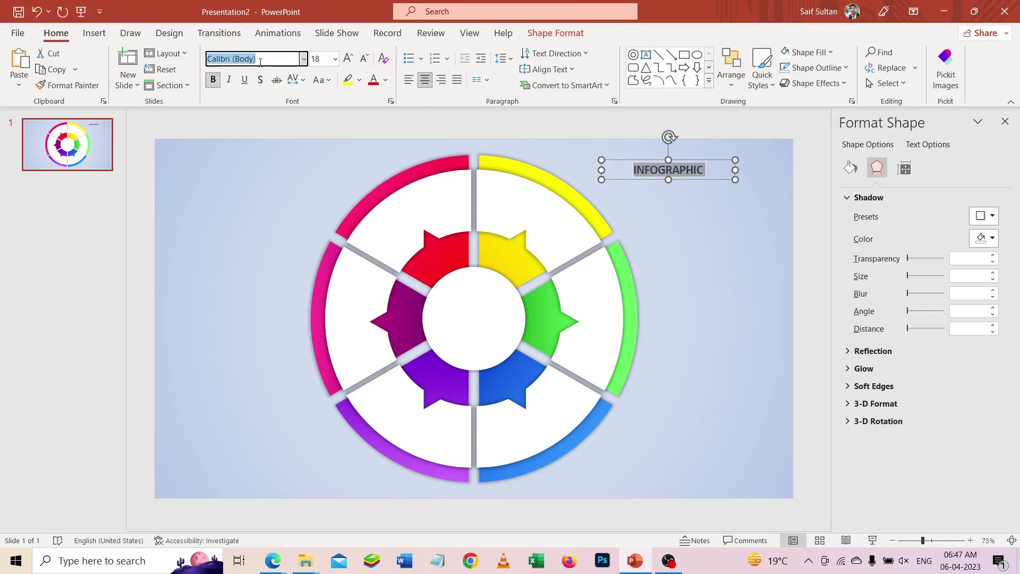
pyautogui.write('League Spartan')
pyautogui.press('Return')
# - Move the INFOGRAPHIC text box into the white hub circle and align it to the slide's centre and middle
pyautogui.moveTo(699, 178); pyautogui.dragTo(504, 330)
pyautogui.click(556, 33)
pyautogui.click(896, 52)
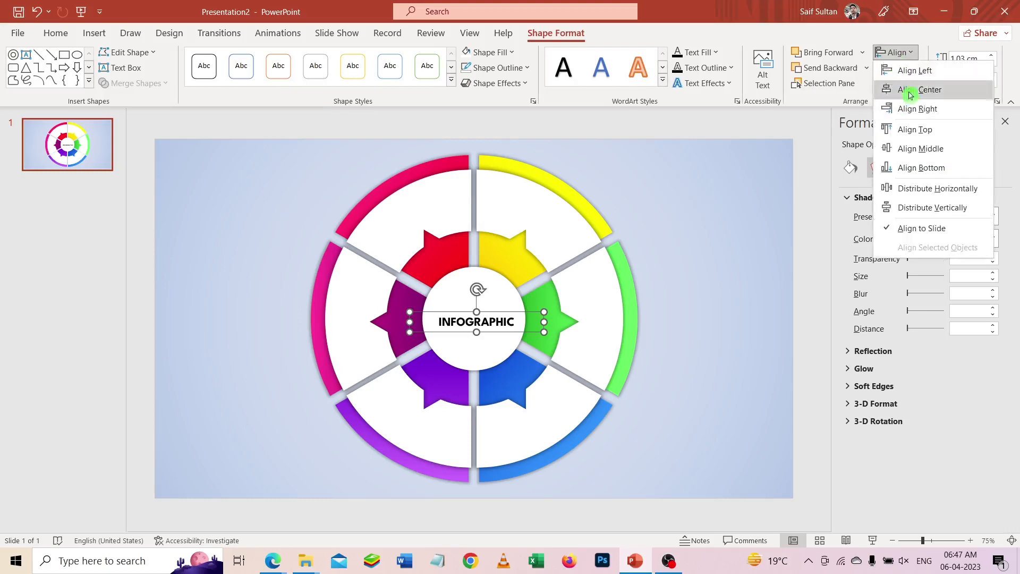
pyautogui.click(906, 149)
# - Colour the INFOGRAPHIC text grey and narrow its box symmetrically to about 4.85 cm to fit the hub
pyautogui.click(703, 53)
pyautogui.click(679, 139)
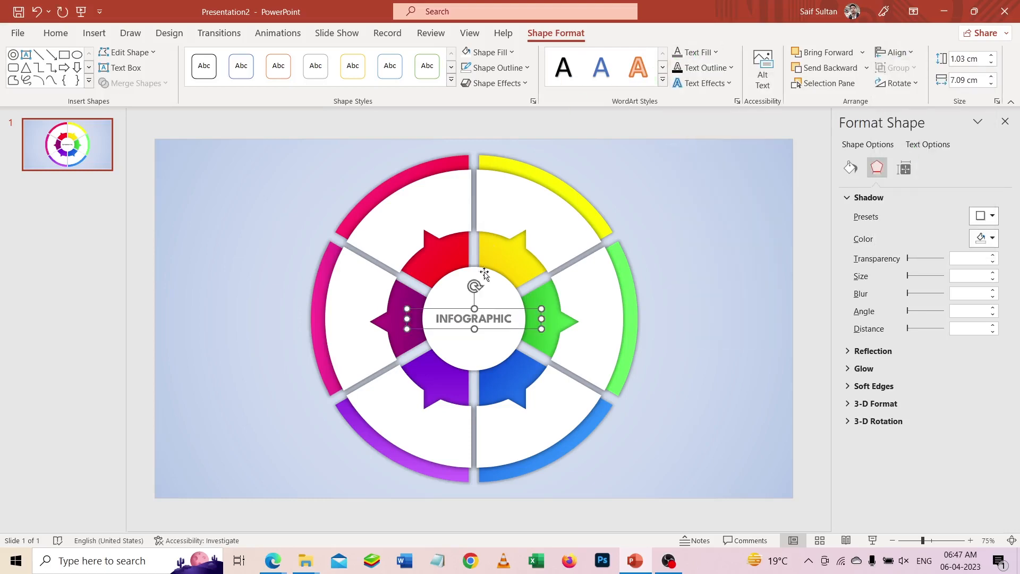
pyautogui.scroll(5, 482, 277)
pyautogui.moveTo(603, 317); pyautogui.dragTo(566, 317)
pyautogui.scroll(-5, 571, 314)
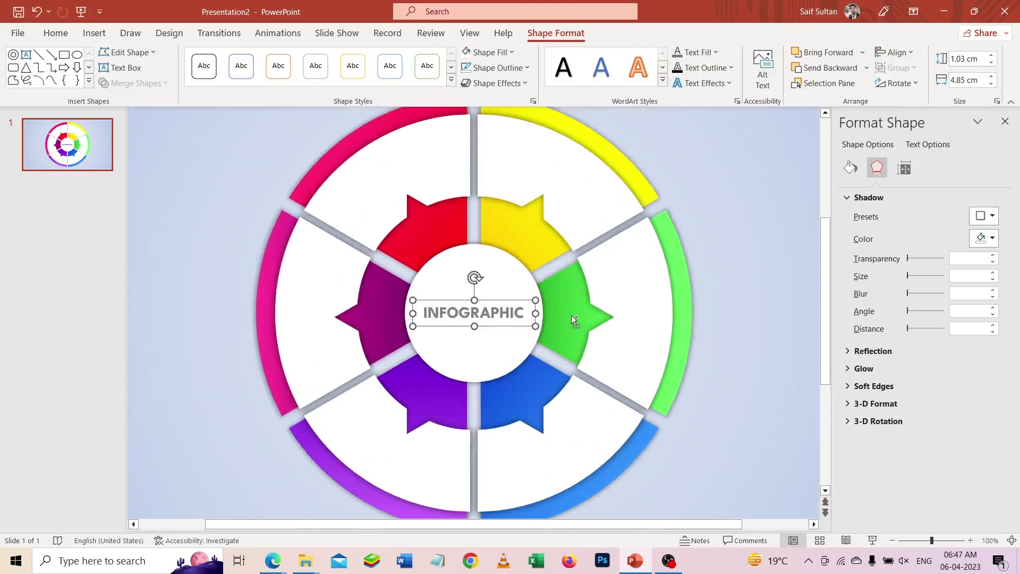
pyautogui.scroll(-2, 601, 296)
pyautogui.click(704, 216)
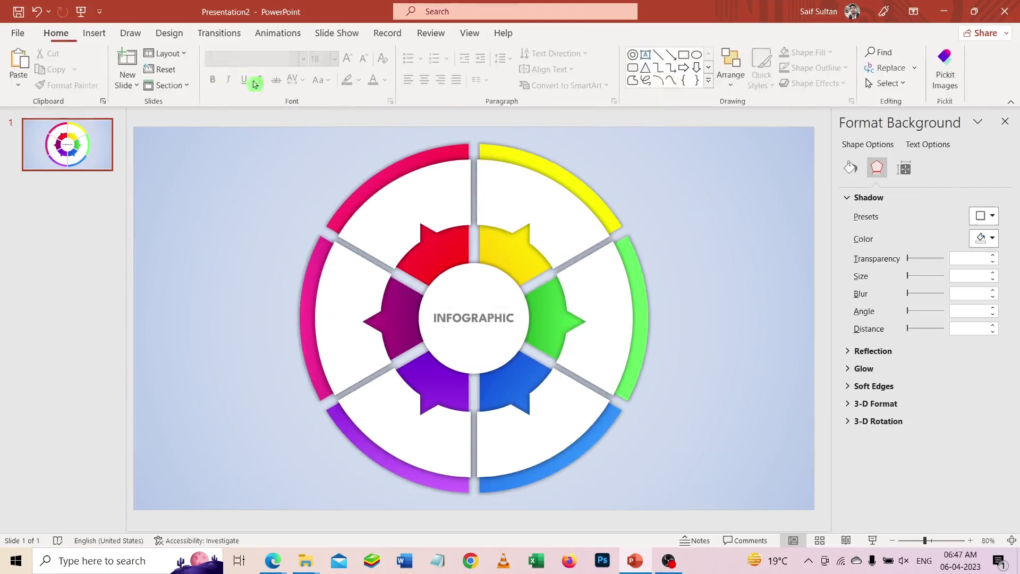
# - Select the framed rising-arrow bar chart, headset person and bullseye target icons in the stock icon library
pyautogui.click(94, 33)
pyautogui.click(237, 63)
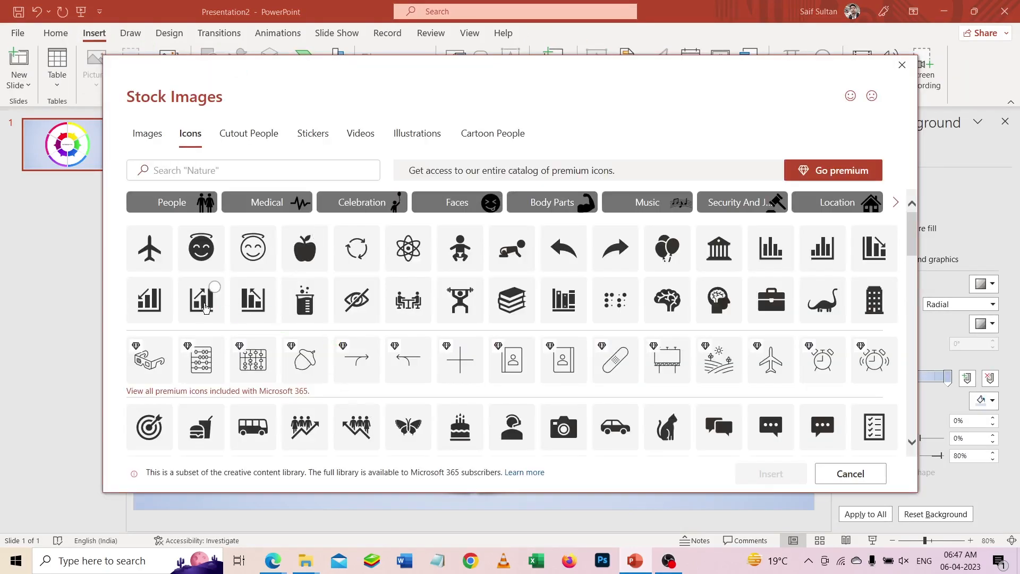
pyautogui.click(206, 309)
pyautogui.scroll(-2, 656, 338)
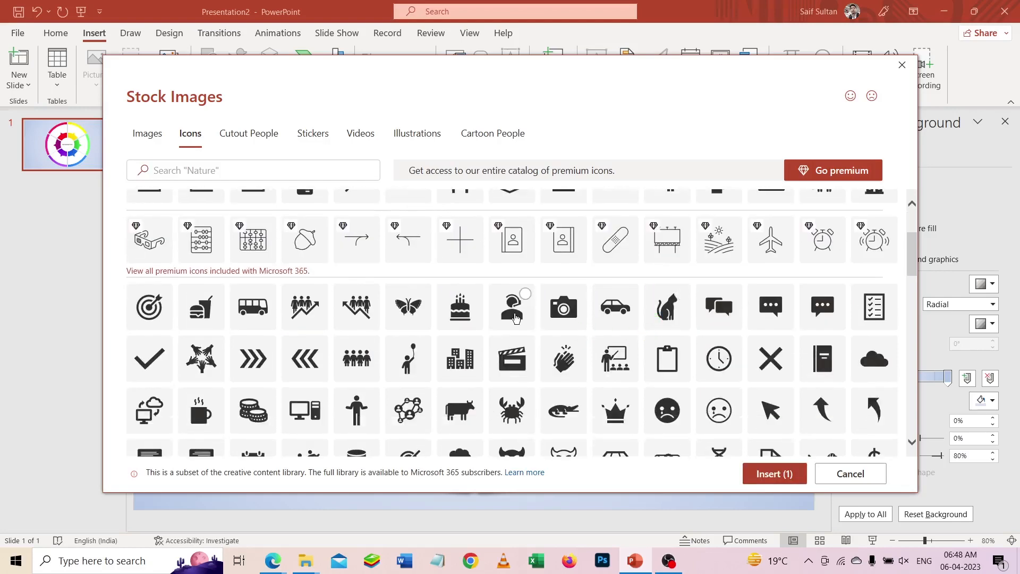
pyautogui.click(145, 326)
pyautogui.scroll(-3, 722, 234)
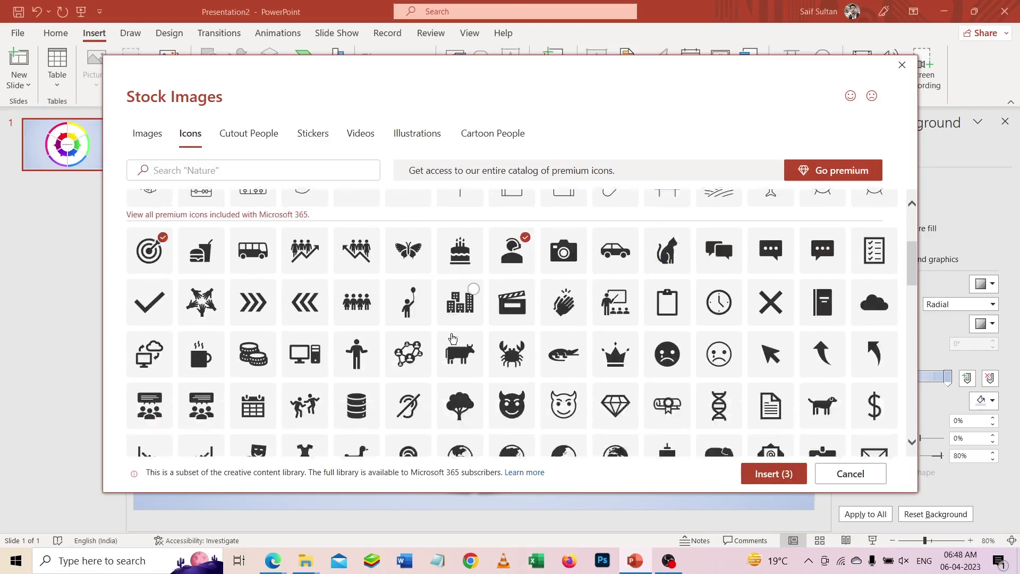
# - Add the puzzle-piece and crosshair icons to the selection and insert all five icons on the slide
pyautogui.scroll(-5, 565, 407)
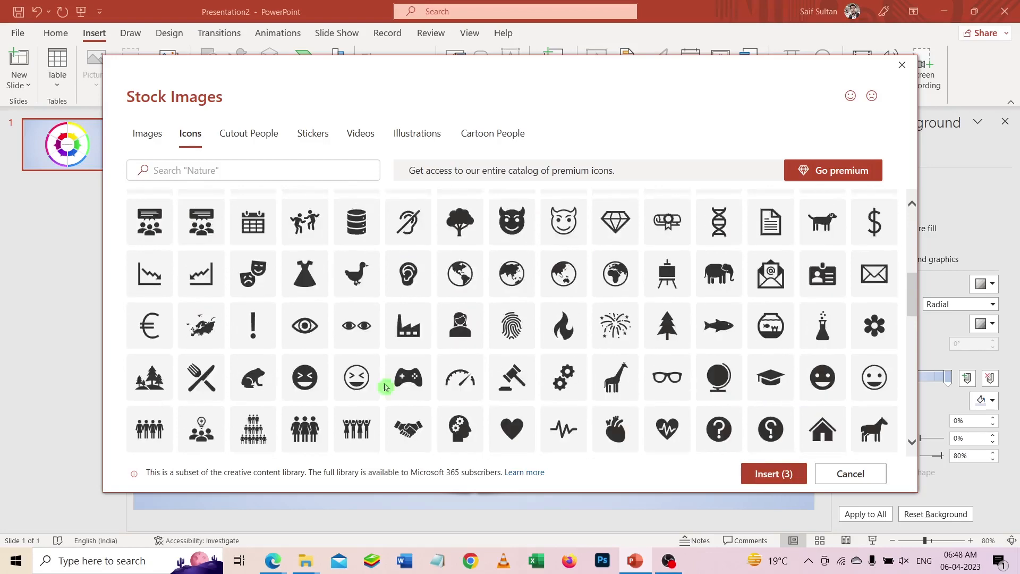
pyautogui.scroll(-5, 423, 372)
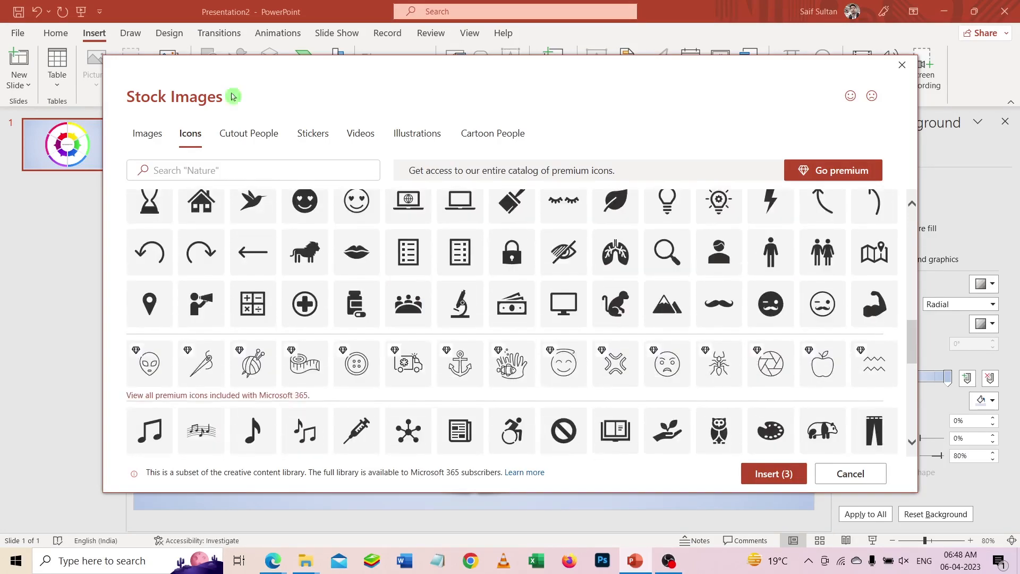
pyautogui.scroll(-1, 285, 272)
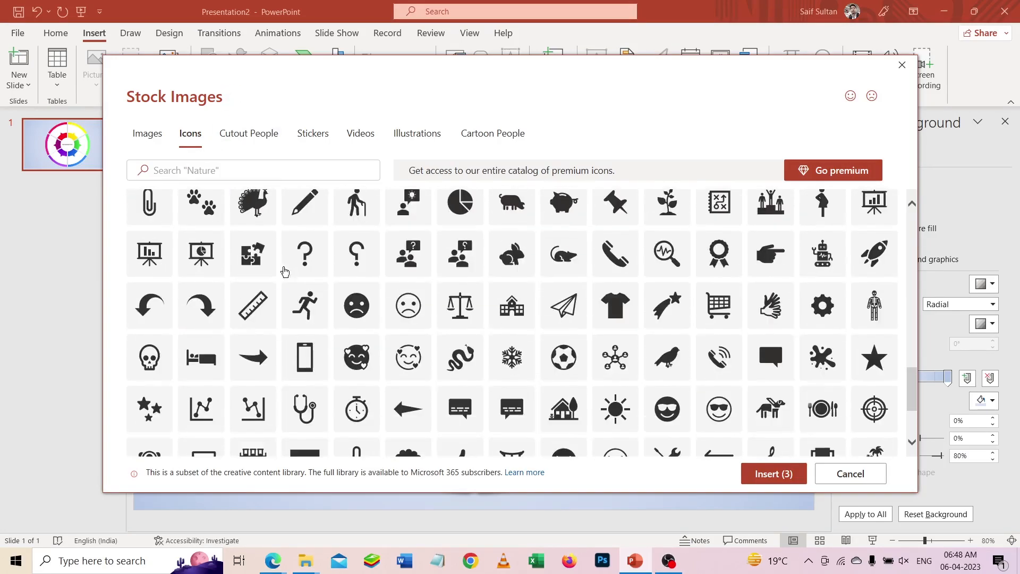
pyautogui.click(248, 260)
pyautogui.scroll(-3, 599, 341)
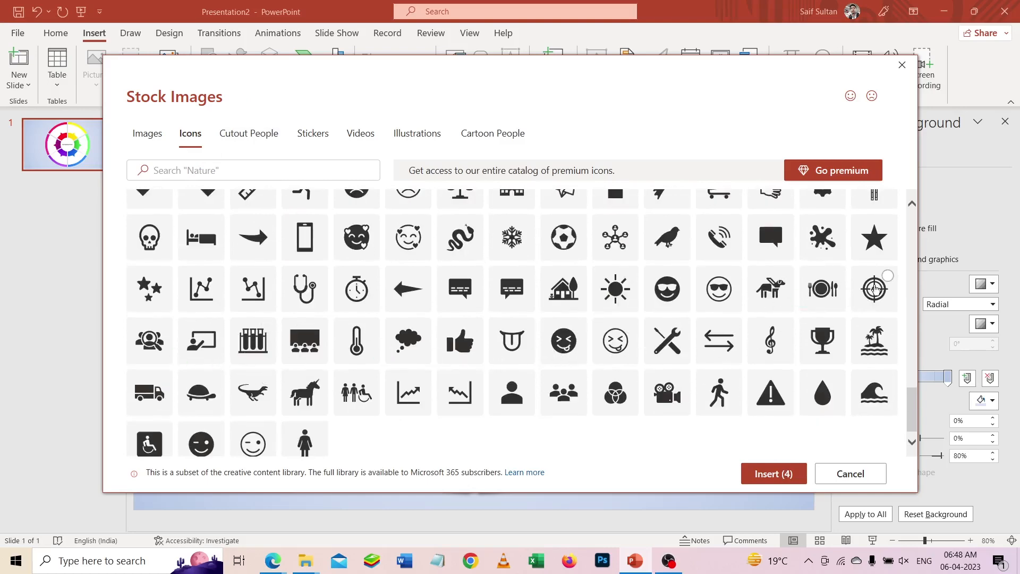
pyautogui.scroll(-1, 699, 423)
pyautogui.click(772, 478)
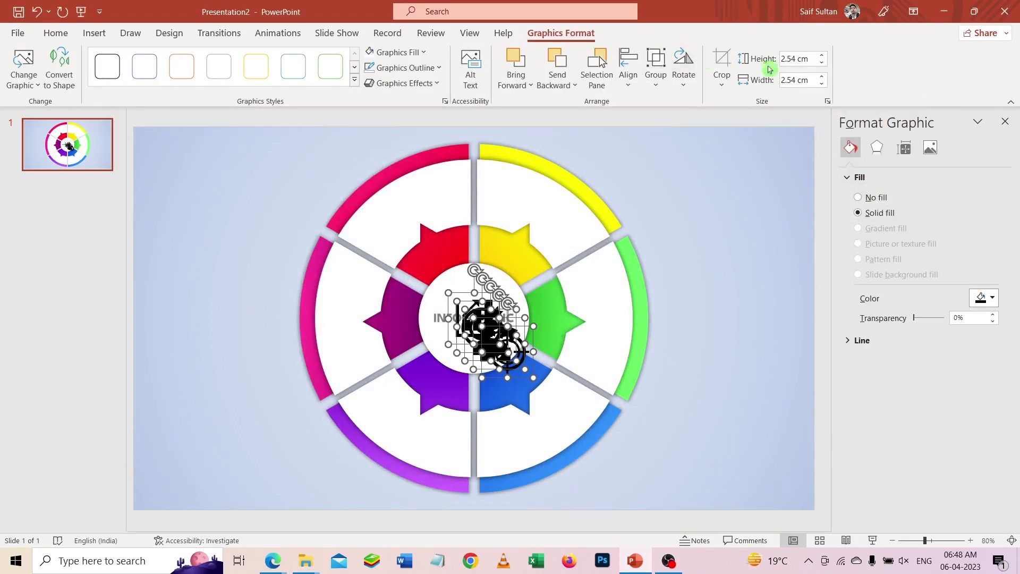
# - Resize the five inserted icons to 1 cm and move them together onto the empty background left of the wheel
pyautogui.write('1')
pyautogui.press('Return')
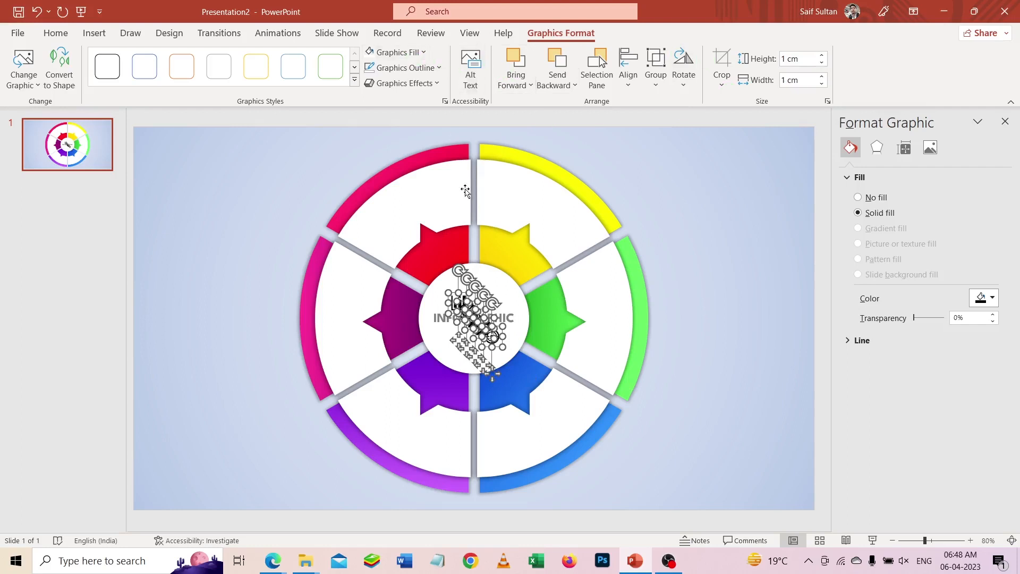
pyautogui.moveTo(475, 318); pyautogui.dragTo(223, 313)
pyautogui.hotkey('ctrl', 'z')
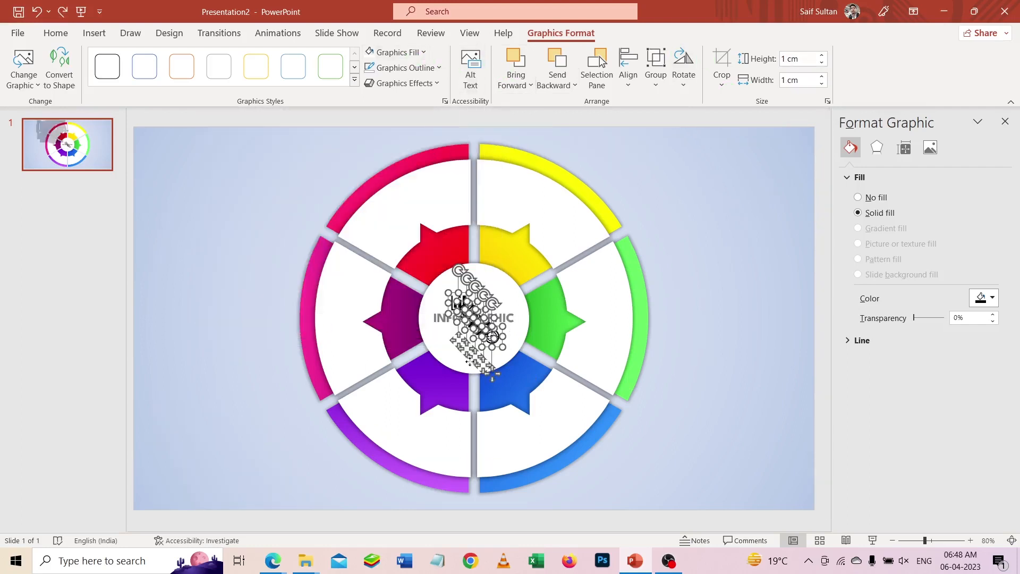
pyautogui.moveTo(491, 369); pyautogui.dragTo(225, 352)
pyautogui.click(314, 162)
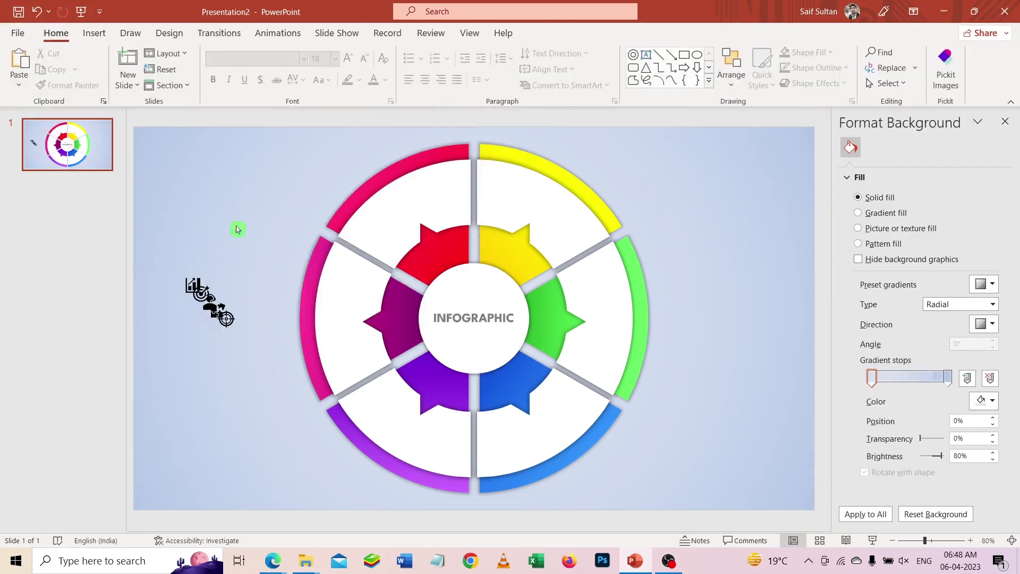
# - Fill all five icons beside the wheel with white
pyautogui.click(216, 287)
pyautogui.click(561, 33)
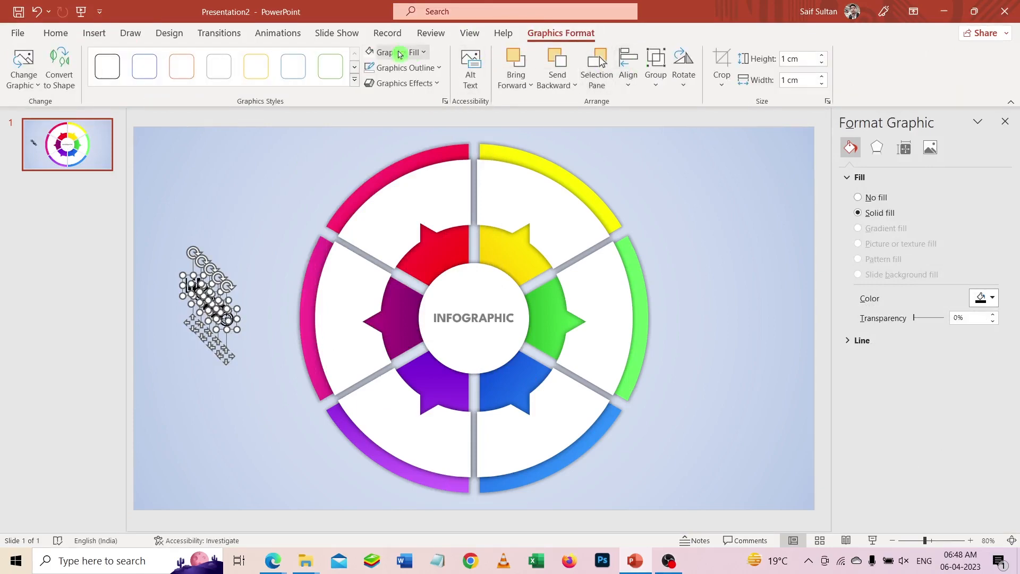
pyautogui.click(374, 57)
pyautogui.click(247, 237)
# - Place the crosshair on the red wedge, puzzle on yellow, headset person on magenta-purple, target on violet and bar chart on blue
pyautogui.moveTo(229, 325); pyautogui.dragTo(438, 255)
pyautogui.moveTo(213, 315); pyautogui.dragTo(513, 253)
pyautogui.moveTo(210, 312); pyautogui.dragTo(401, 323)
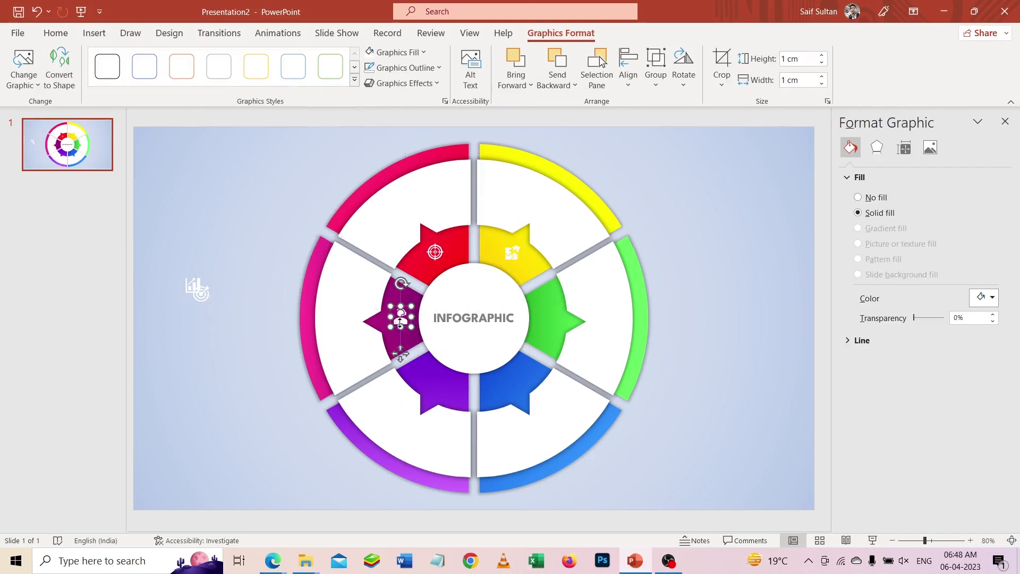
pyautogui.moveTo(196, 299); pyautogui.dragTo(515, 385)
# - Start inserting another stock icon for the empty green wedge
pyautogui.click(94, 33)
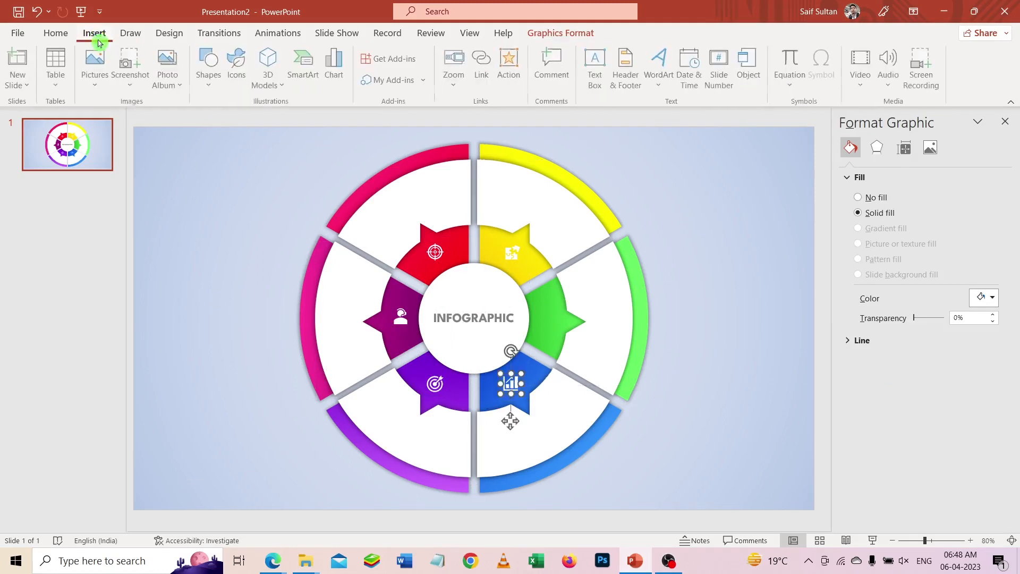